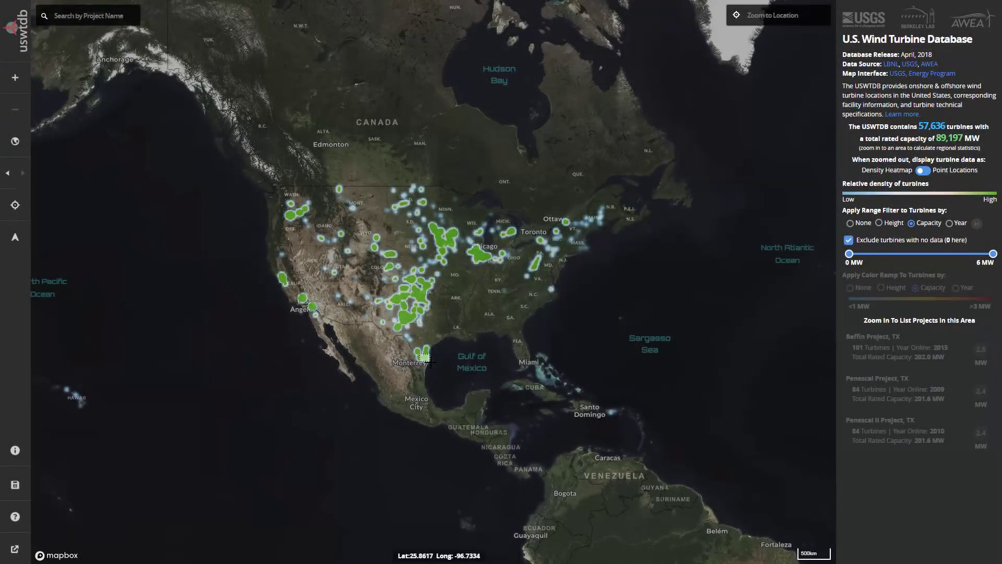
Zoom into the south Texas wind farms, tilt the map to 3-D, and fly to Bruenning's Breeze Project
{"action": "left_click_drag", "start_coordinate": [432, 363], "coordinate": [433, 364], "text": "shift"}
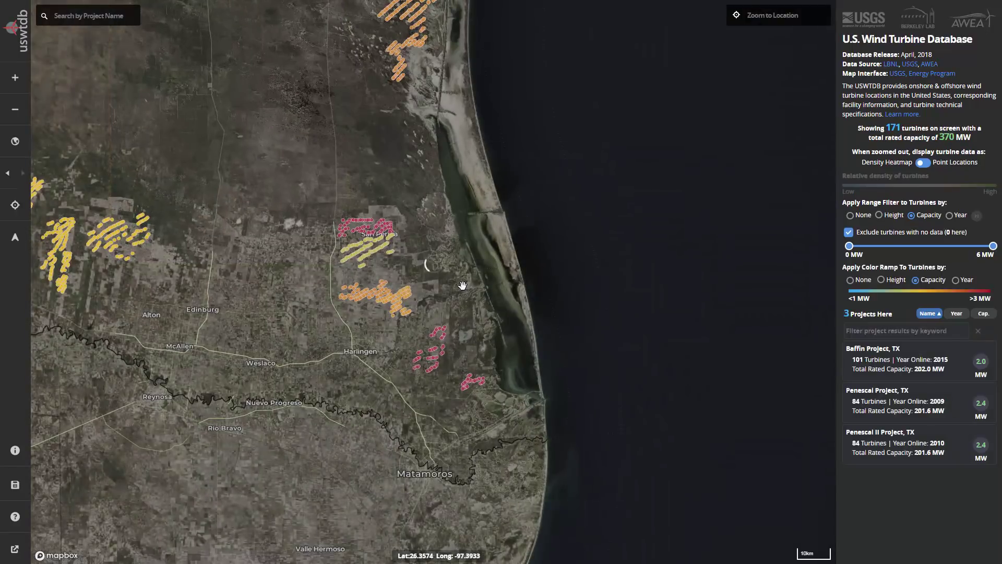
{"action": "left_click_drag", "start_coordinate": [459, 282], "coordinate": [437, 204], "text": "ctrl"}
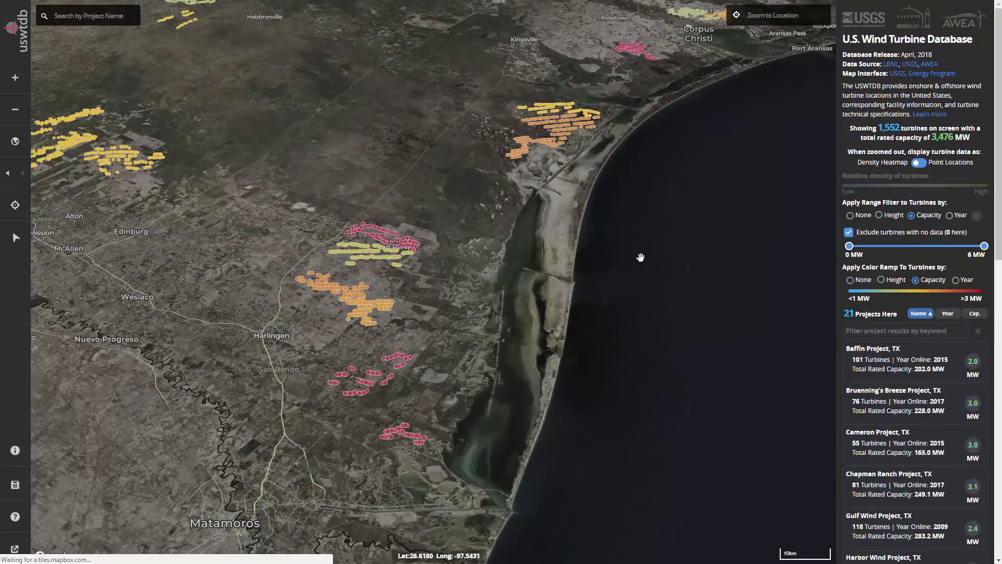
{"action": "left_click", "coordinate": [863, 397]}
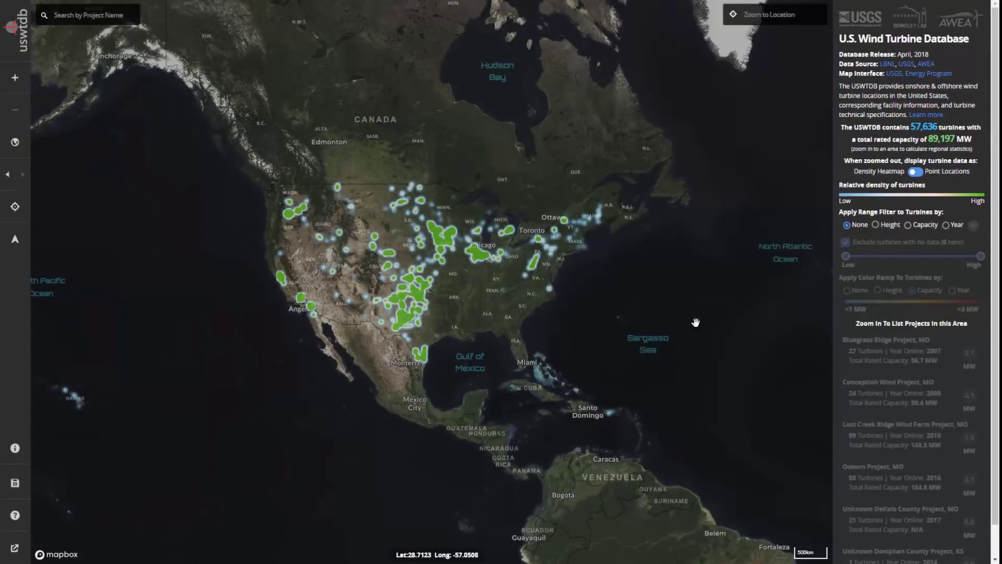
Switch Point Locations on and back off, then zoom in and pan the map to centre on Iowa
{"action": "left_click", "coordinate": [918, 175]}
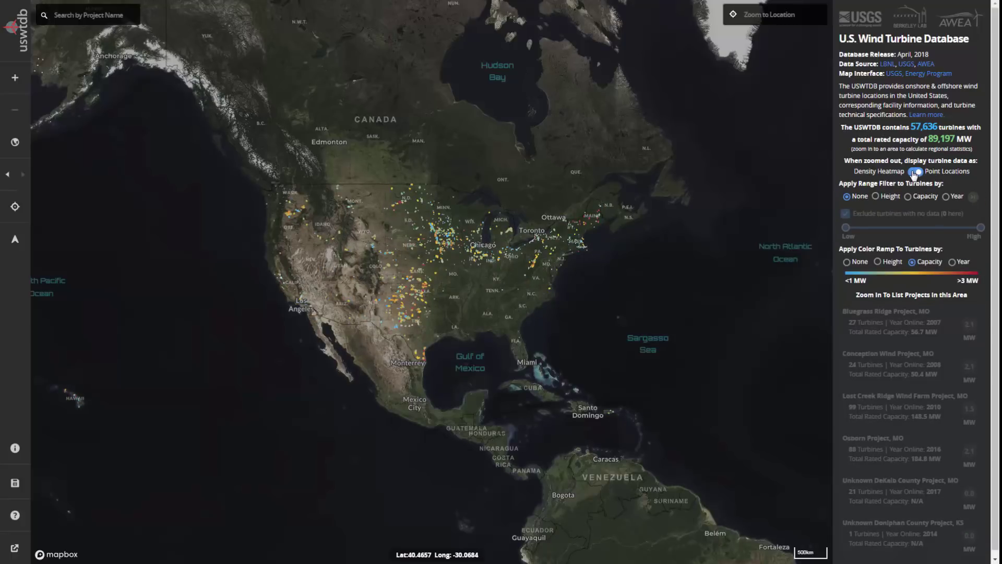
{"action": "left_click", "coordinate": [915, 173]}
{"action": "scroll", "coordinate": [457, 257], "scroll_direction": "up", "scroll_amount": 3}
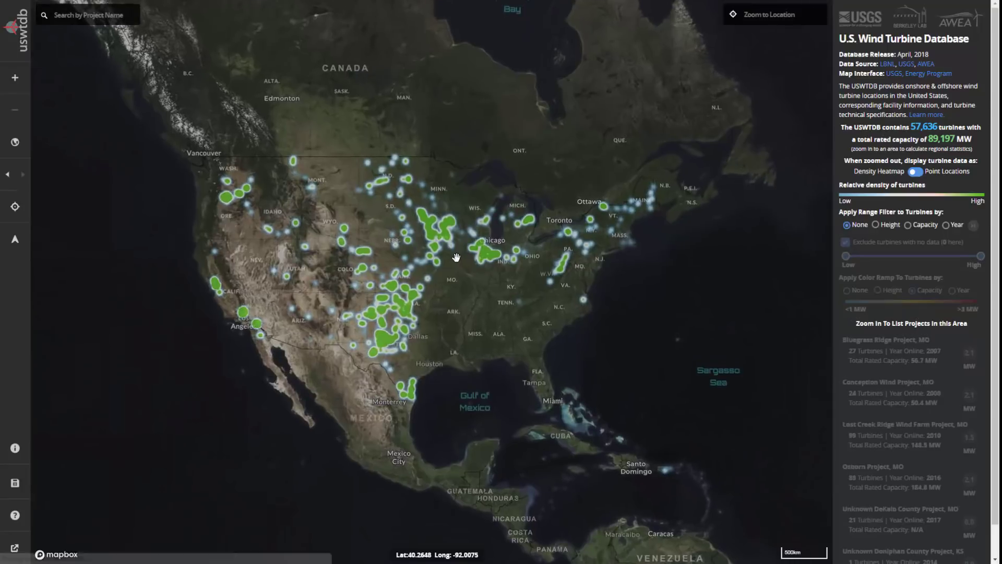
{"action": "scroll", "coordinate": [456, 256], "scroll_direction": "up", "scroll_amount": 5}
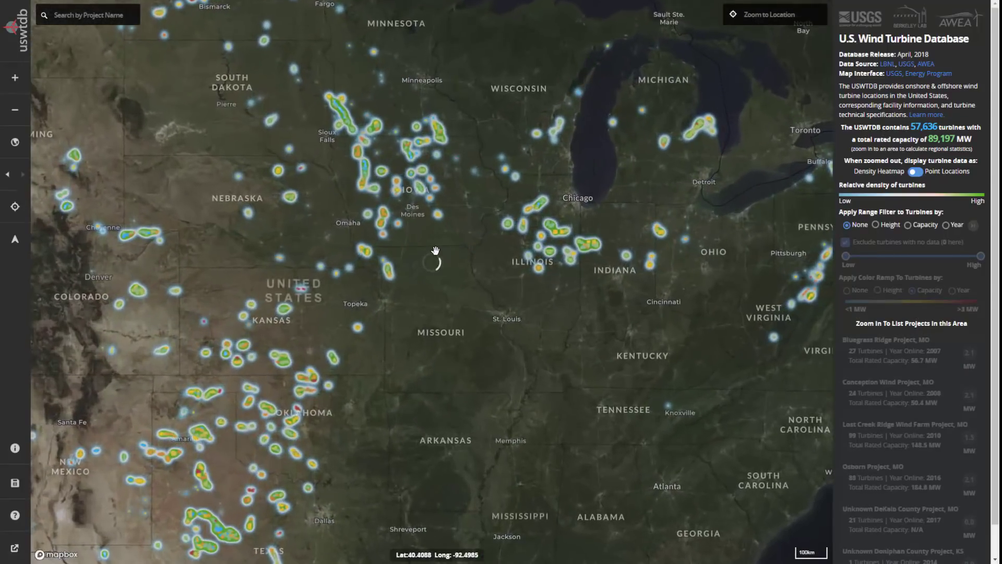
{"action": "scroll", "coordinate": [424, 246], "scroll_direction": "up", "scroll_amount": 3}
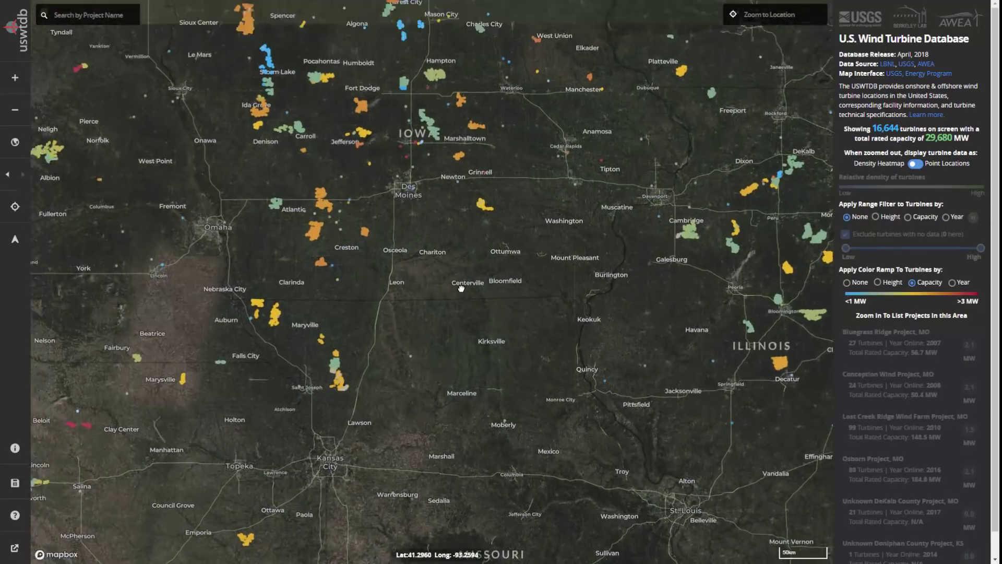
{"action": "left_click_drag", "start_coordinate": [461, 289], "coordinate": [502, 368]}
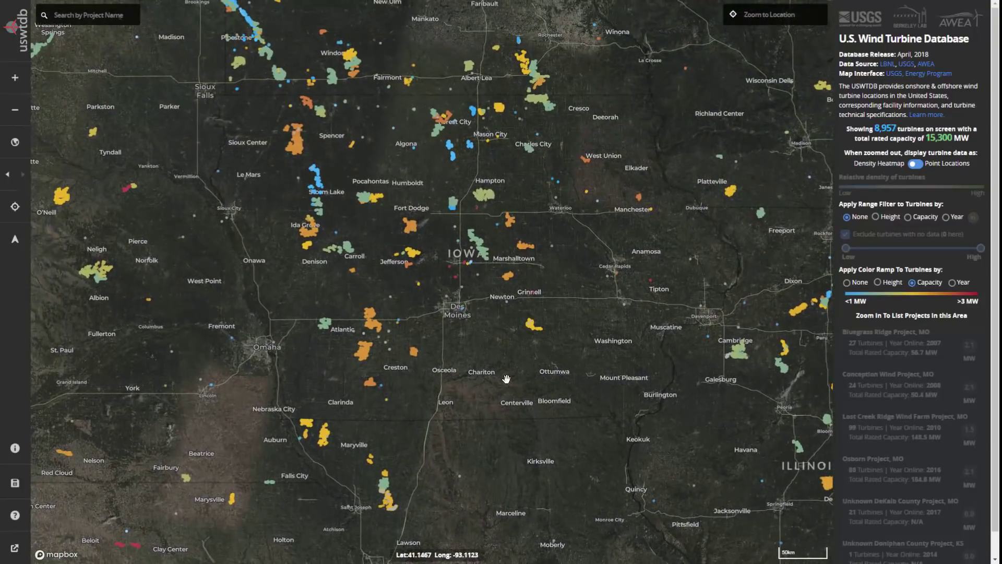
Zoom in and out one level, box-zoom into northwest Iowa's turbine clusters, and inspect one turbine
{"action": "left_click", "coordinate": [14, 77]}
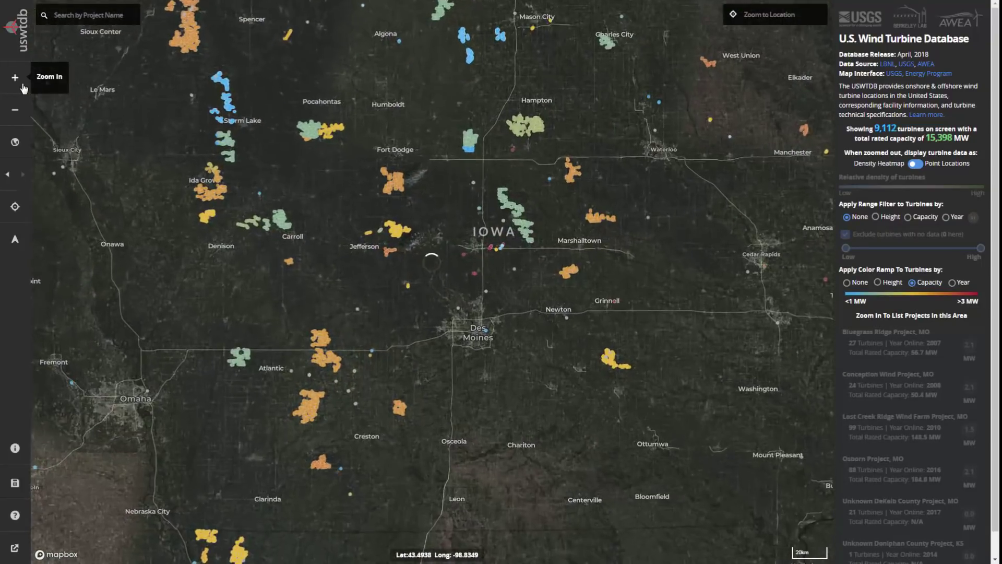
{"action": "left_click", "coordinate": [15, 108]}
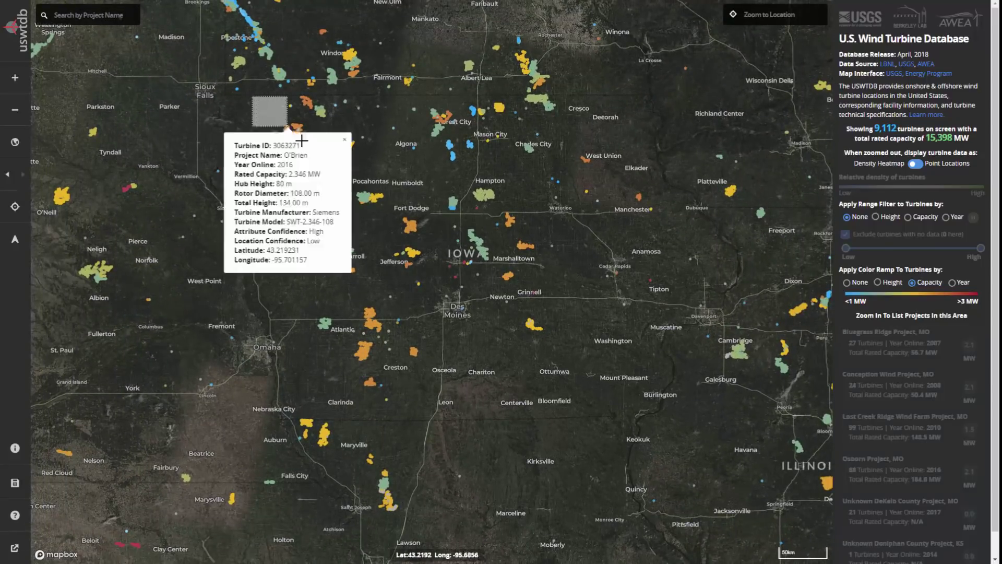
{"action": "left_click_drag", "start_coordinate": [413, 239], "coordinate": [590, 330]}
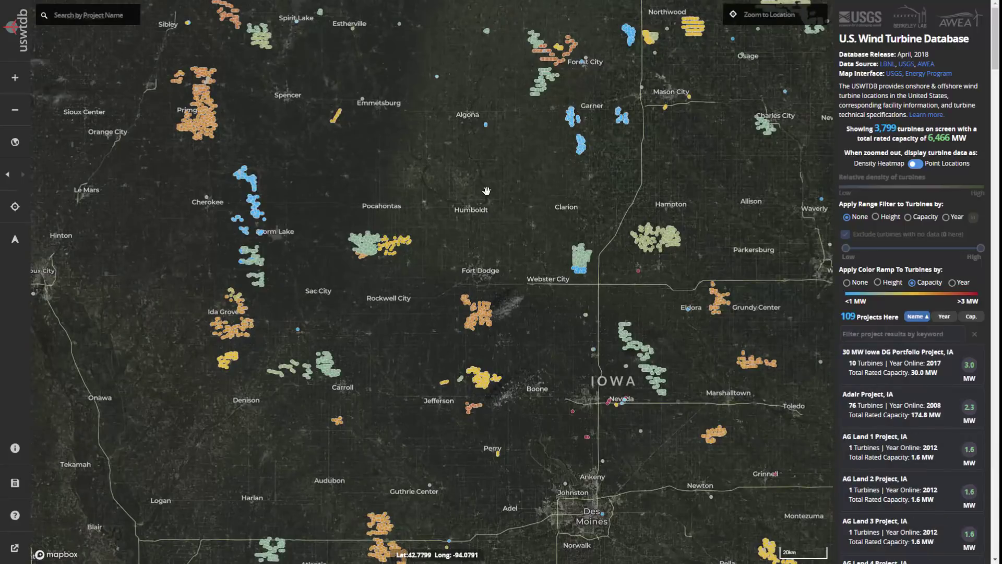
{"action": "left_click_drag", "start_coordinate": [485, 185], "coordinate": [386, 336]}
{"action": "left_click", "coordinate": [436, 243]}
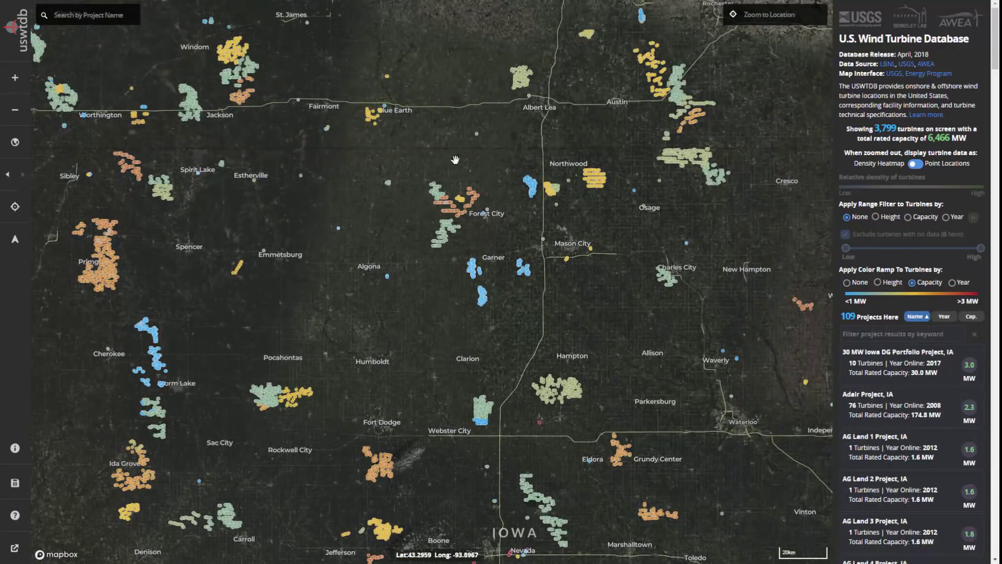
Pan north to Minneapolis, rotate and tilt, return over Iowa, and reset to north-up
{"action": "left_click_drag", "start_coordinate": [457, 144], "coordinate": [312, 336]}
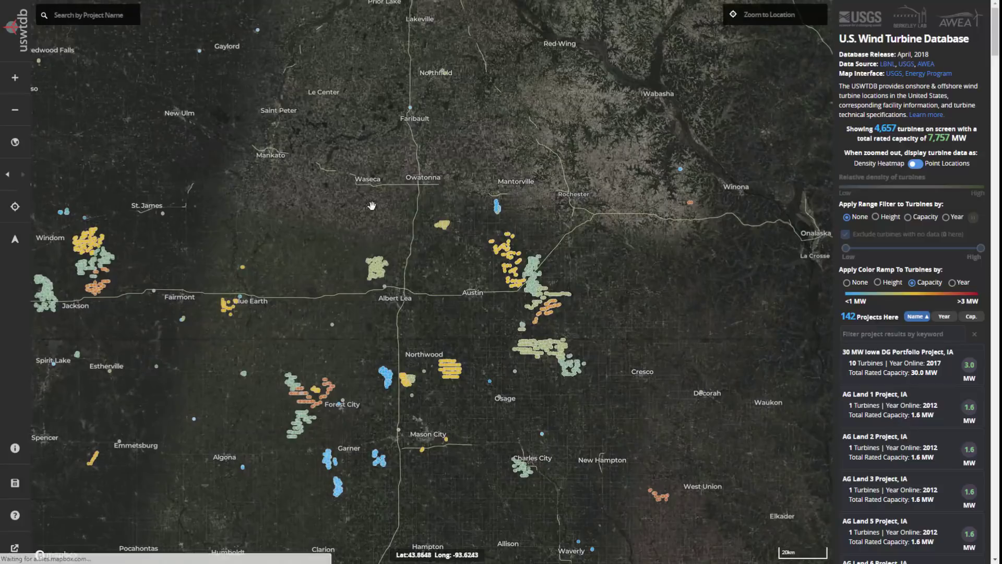
{"action": "left_click_drag", "start_coordinate": [408, 193], "coordinate": [285, 293]}
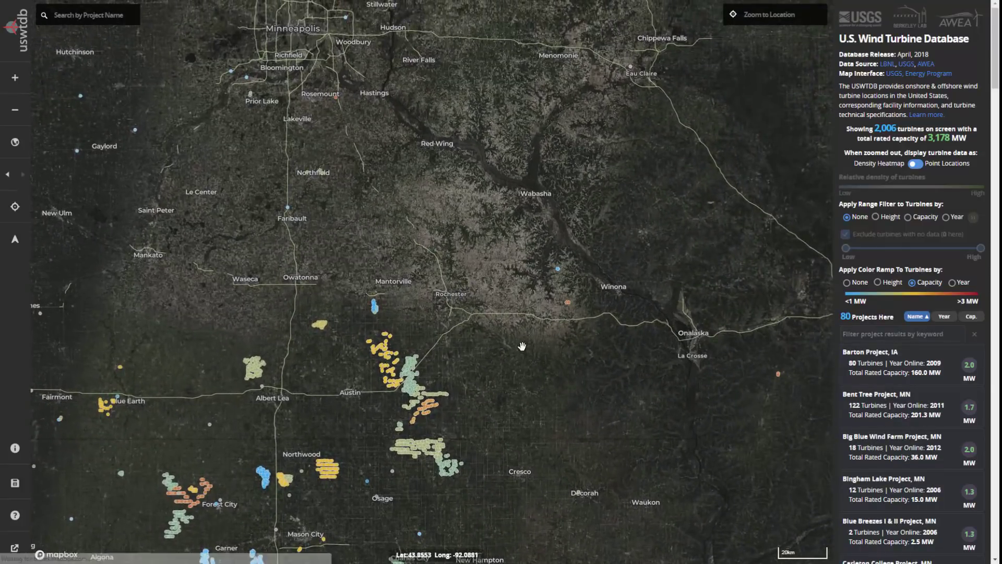
{"action": "left_click_drag", "start_coordinate": [483, 384], "coordinate": [526, 336]}
{"action": "left_click_drag", "start_coordinate": [627, 424], "coordinate": [389, 193]}
{"action": "left_click_drag", "start_coordinate": [528, 309], "coordinate": [382, 284]}
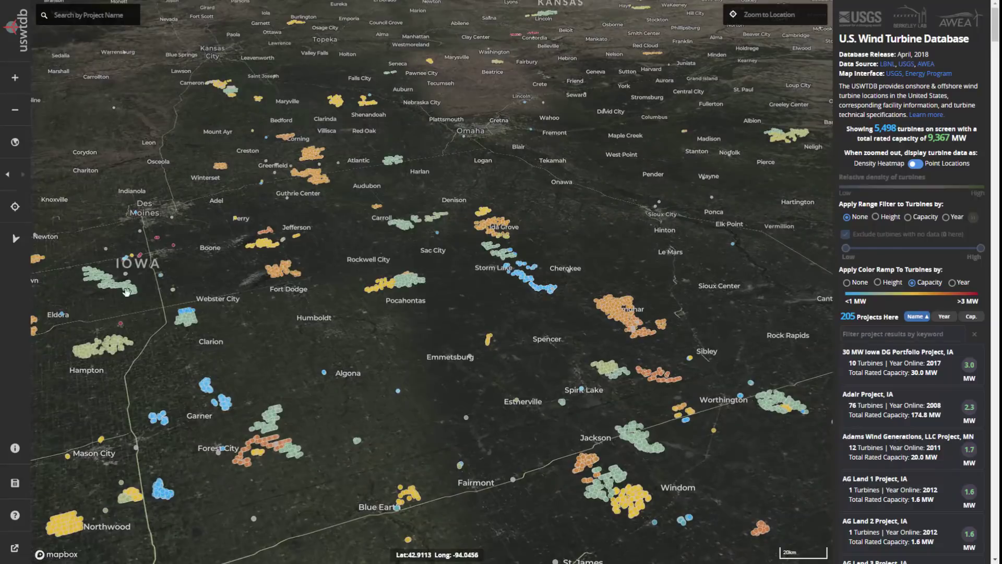
{"action": "left_click", "coordinate": [4, 239]}
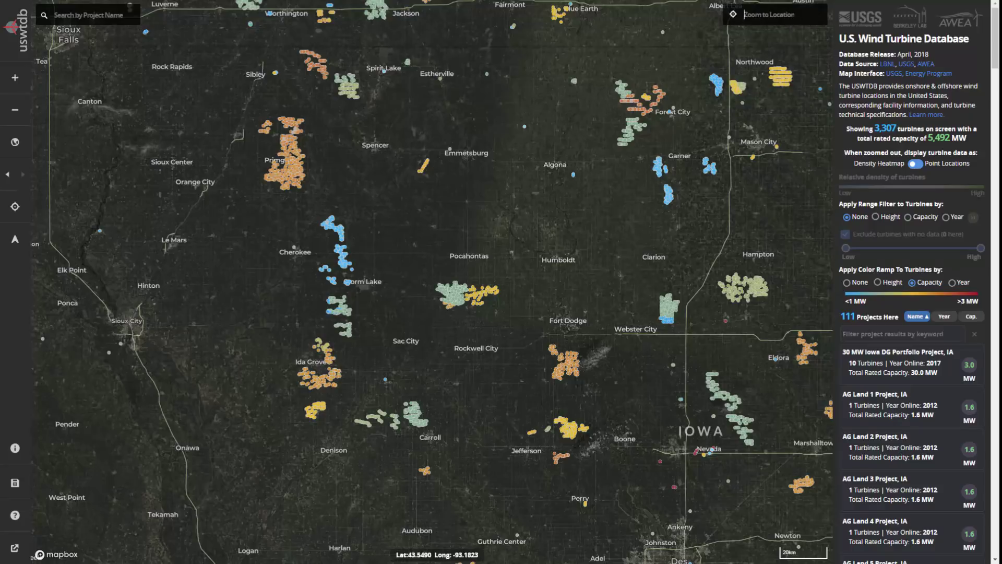
Search 'lms' in Zoom to Location, fly there, and zoom in on a Columbia River turbine row
{"action": "type", "text": "lms"}
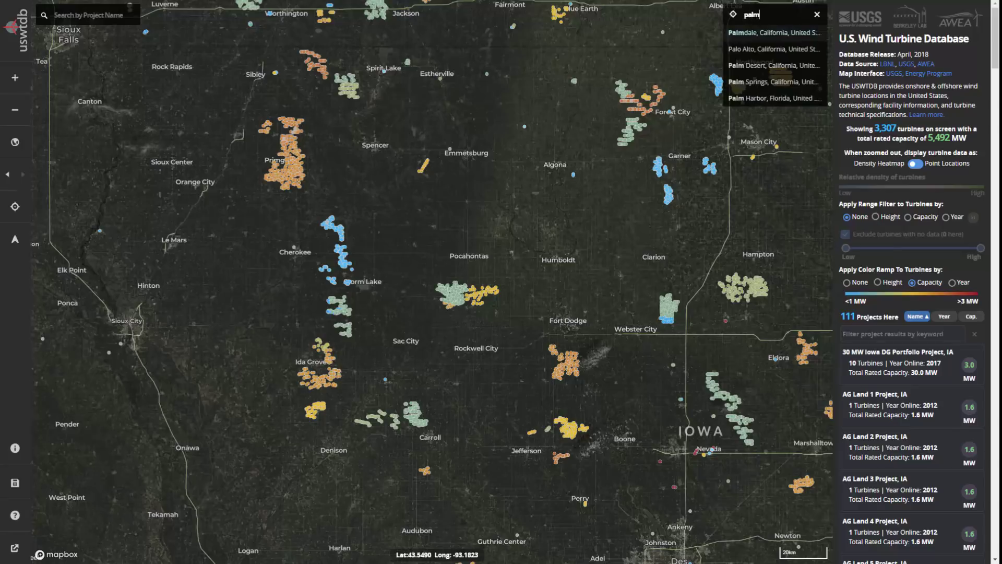
{"action": "left_click", "coordinate": [790, 34]}
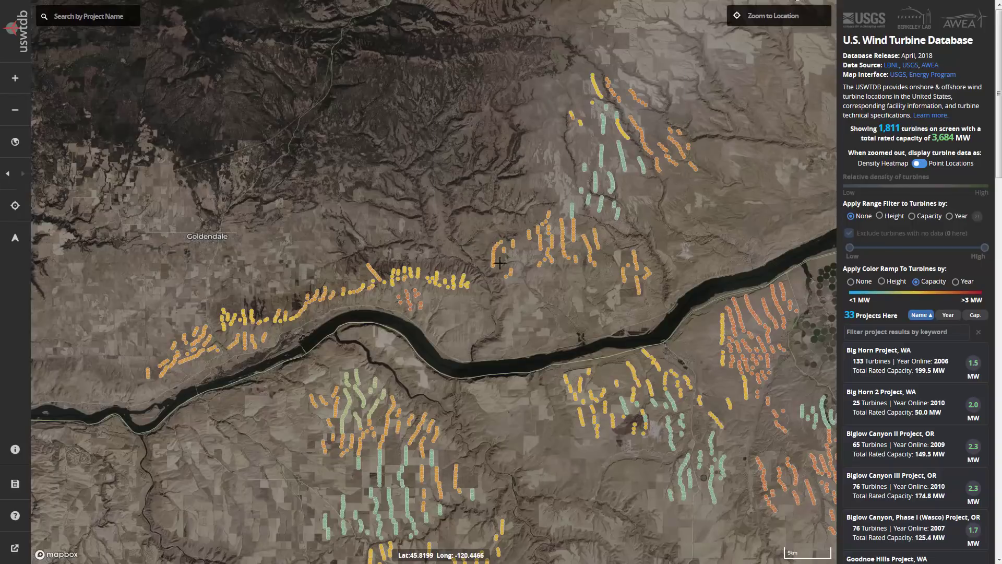
{"action": "left_click", "coordinate": [510, 243]}
Box-zoom onto the Harvest Wind Farm turbine column and view details of each of its four turbines
{"action": "left_click_drag", "start_coordinate": [314, 179], "coordinate": [434, 334]}
{"action": "left_click", "coordinate": [439, 66]}
{"action": "left_click", "coordinate": [433, 189]}
{"action": "left_click", "coordinate": [469, 217]}
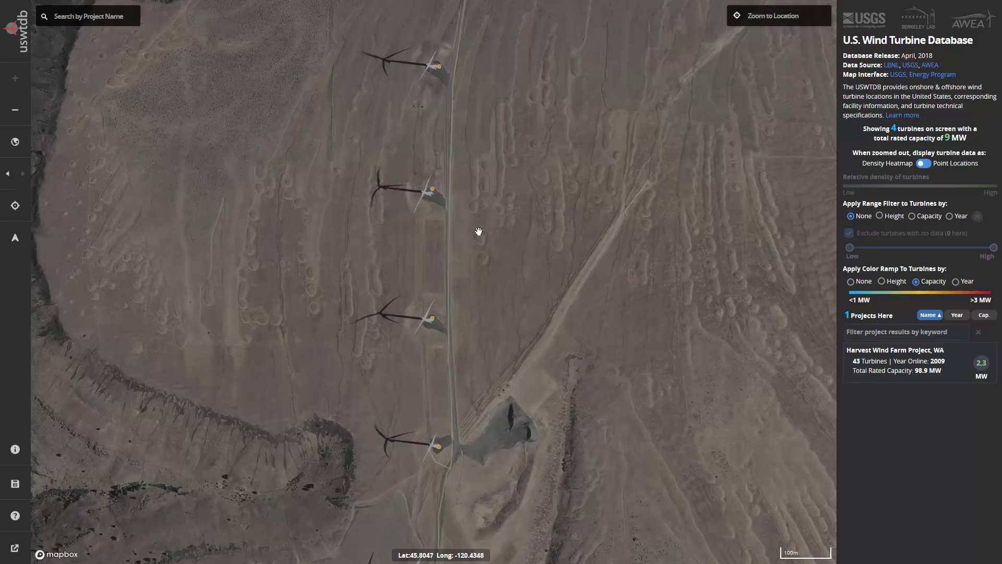
{"action": "left_click", "coordinate": [433, 320]}
{"action": "left_click", "coordinate": [461, 402]}
{"action": "left_click", "coordinate": [438, 447]}
{"action": "left_click", "coordinate": [481, 359]}
Read the specifications of Turbine 3032797, close its popup, and zoom out one level
{"action": "left_click", "coordinate": [433, 320]}
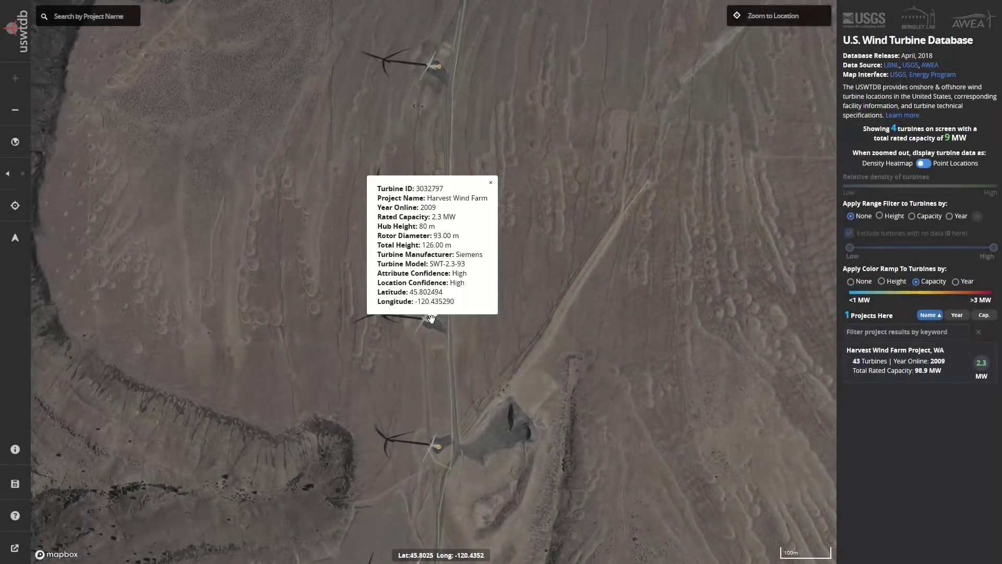
{"action": "left_click", "coordinate": [263, 332]}
{"action": "left_click", "coordinate": [16, 112]}
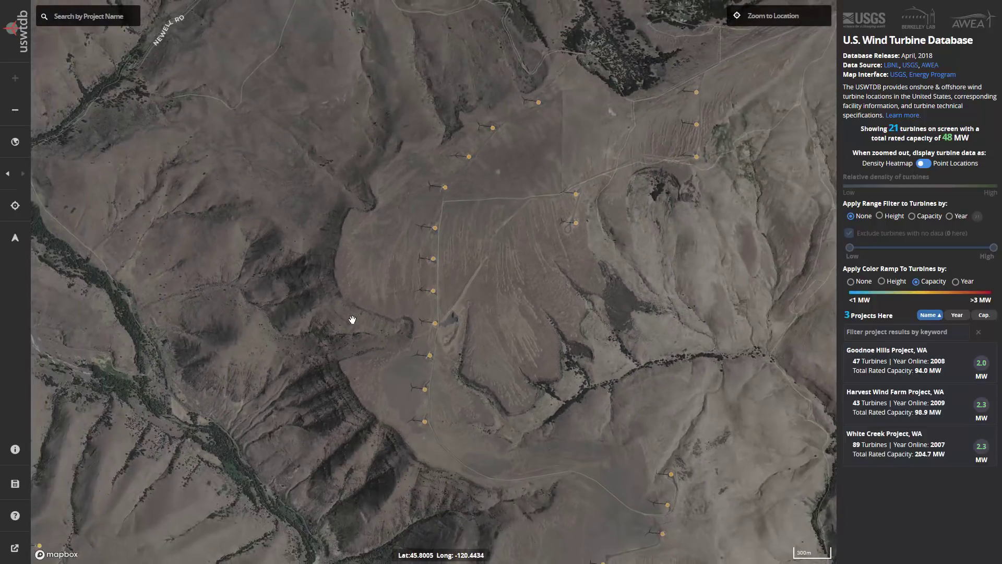
Pan and zoom out over the Goodnoe Hills turbines, then fly to Harvest Wind Farm Project from the list
{"action": "left_click_drag", "start_coordinate": [421, 283], "coordinate": [460, 262]}
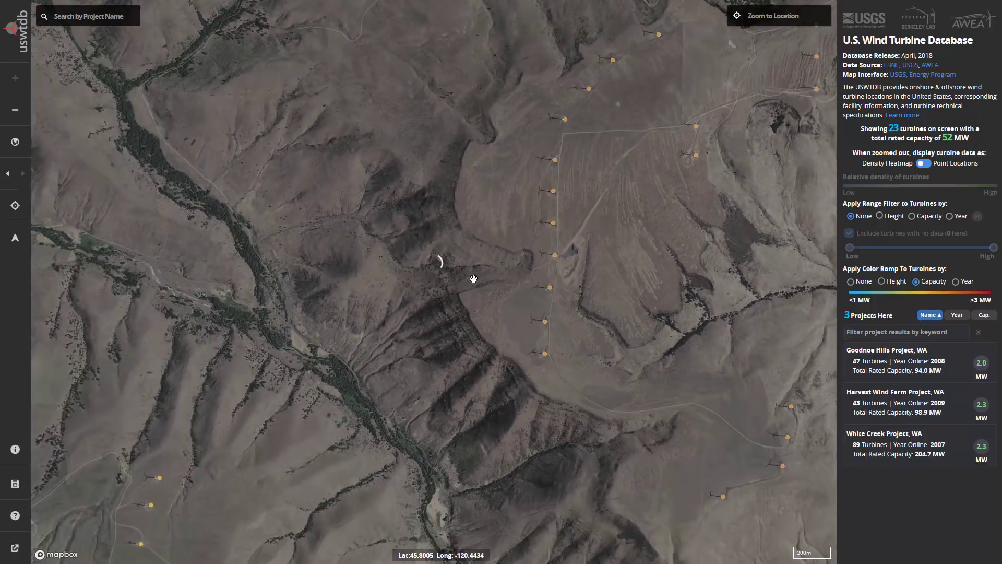
{"action": "scroll", "coordinate": [380, 314], "scroll_direction": "down", "scroll_amount": 3}
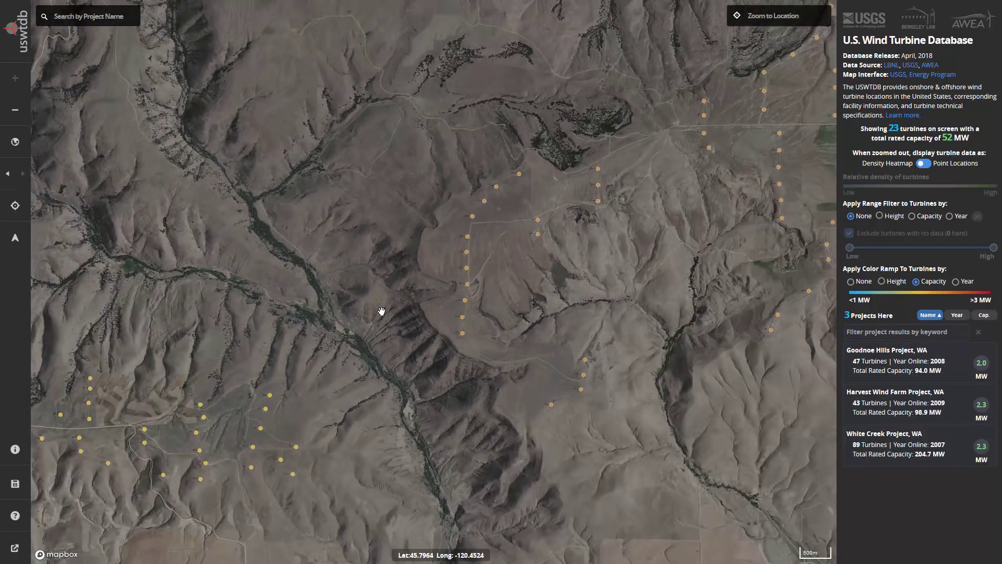
{"action": "left_click_drag", "start_coordinate": [381, 312], "coordinate": [552, 203]}
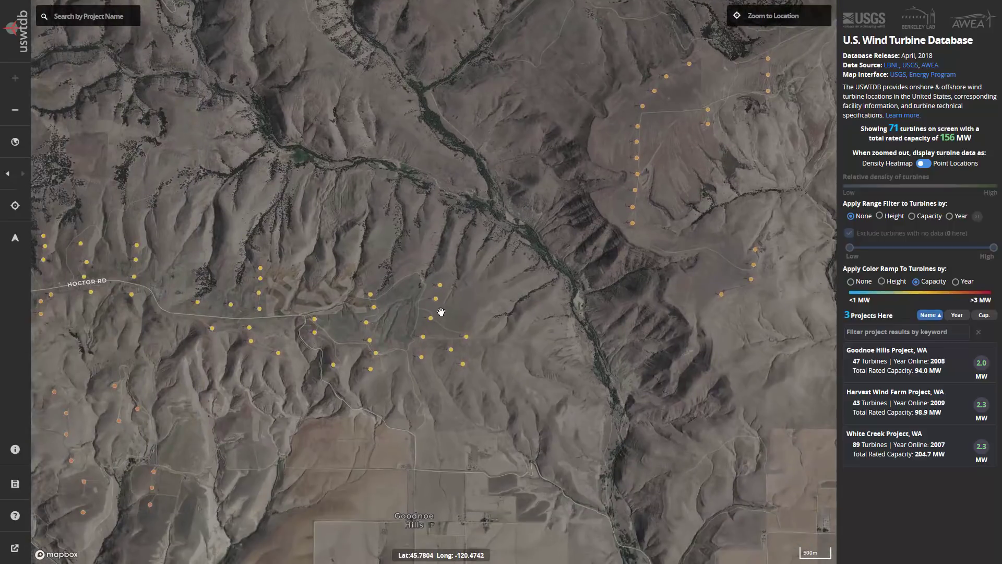
{"action": "scroll", "coordinate": [443, 313], "scroll_direction": "down", "scroll_amount": 3}
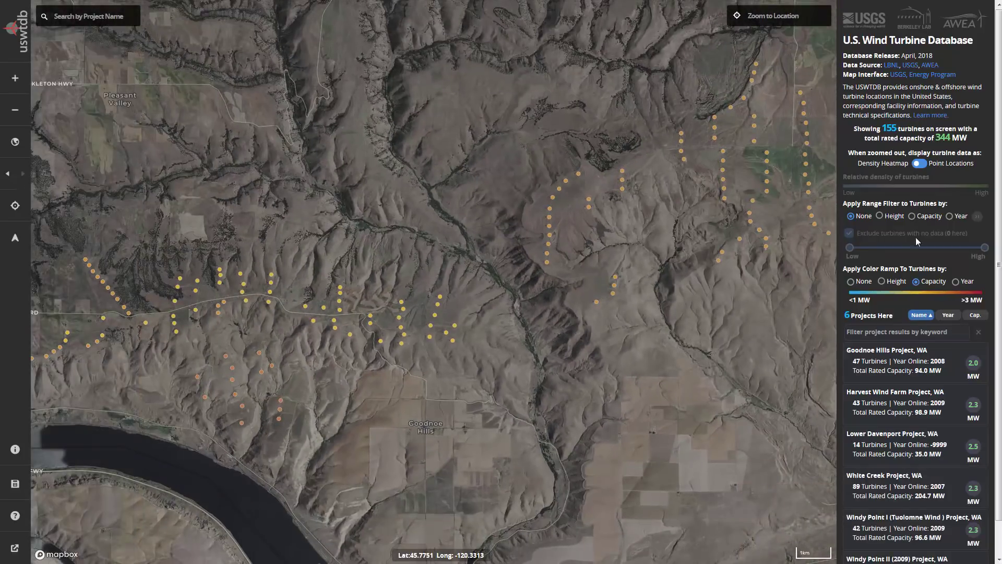
{"action": "scroll", "coordinate": [997, 183], "scroll_direction": "down", "scroll_amount": 1}
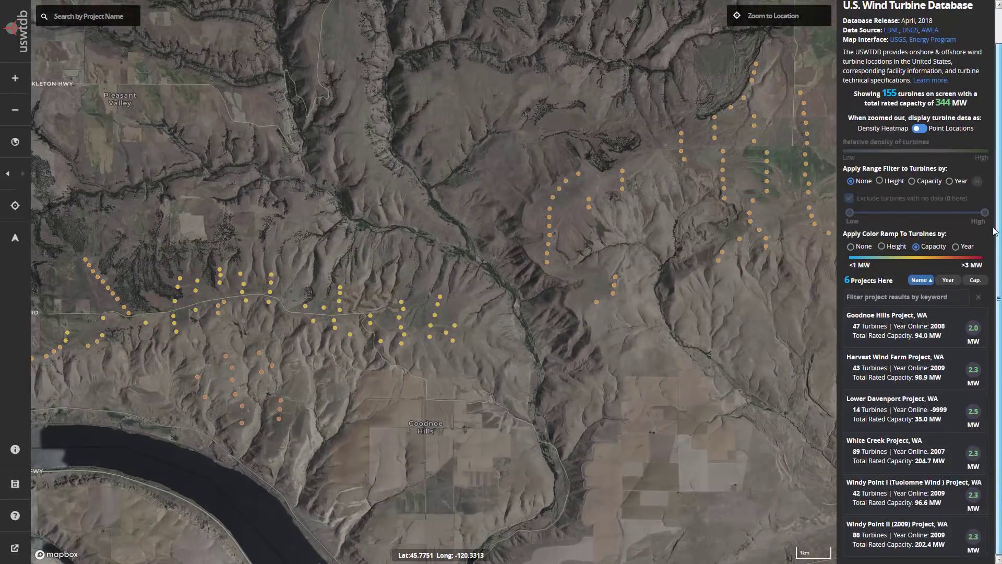
{"action": "scroll", "coordinate": [995, 235], "scroll_direction": "up", "scroll_amount": 1}
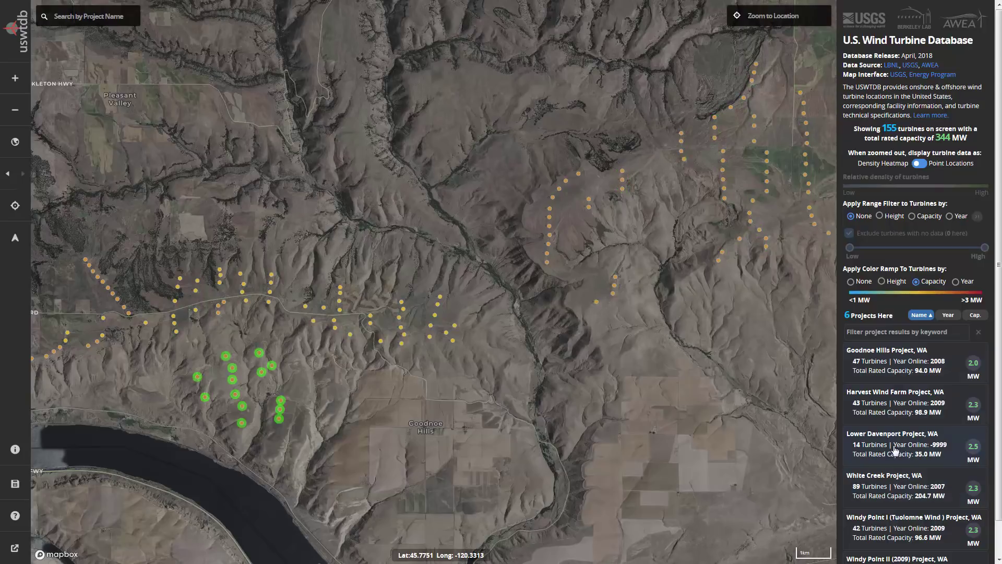
{"action": "left_click", "coordinate": [897, 407]}
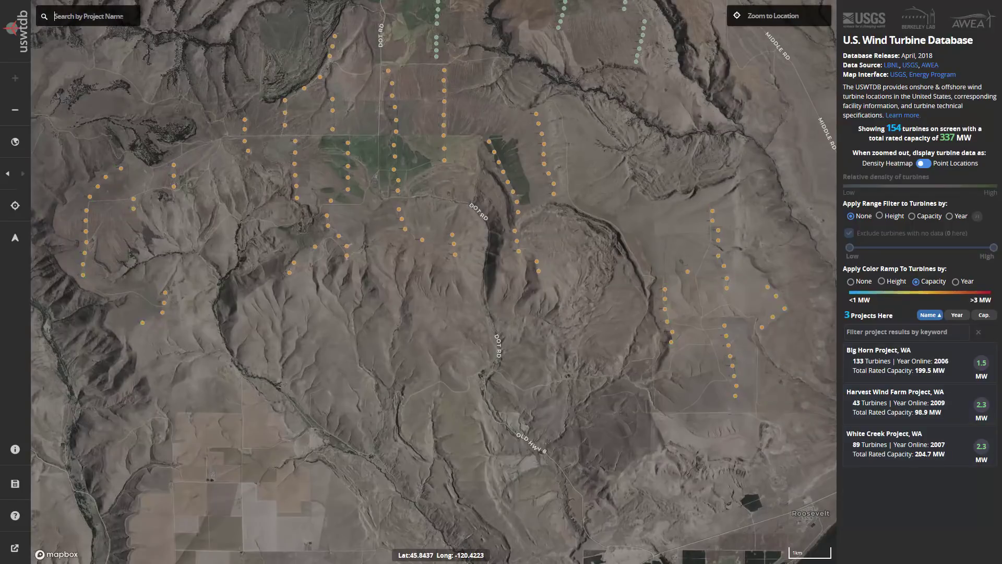
Search 'amazon' to visit Amazon Wind Farm Texas, then search 'klon' and fly to Klondike IIIA
{"action": "left_click", "coordinate": [122, 16]}
{"action": "type", "text": "amazon"}
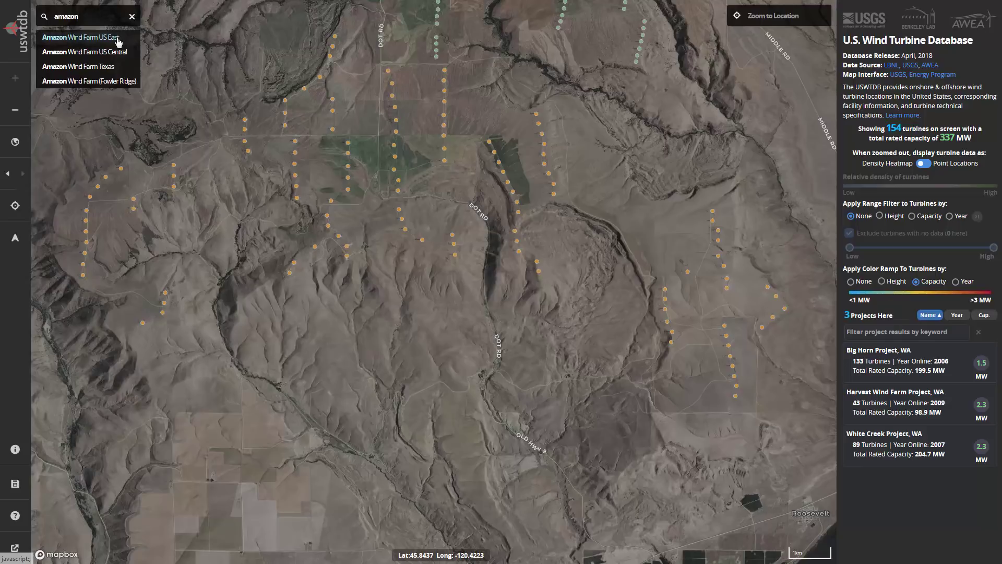
{"action": "left_click", "coordinate": [110, 67]}
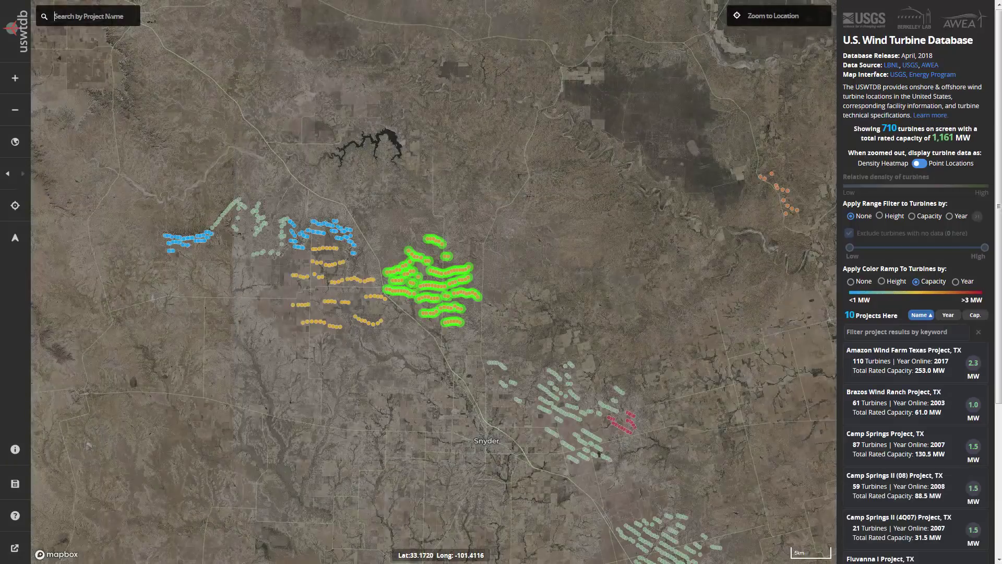
{"action": "type", "text": "klond"}
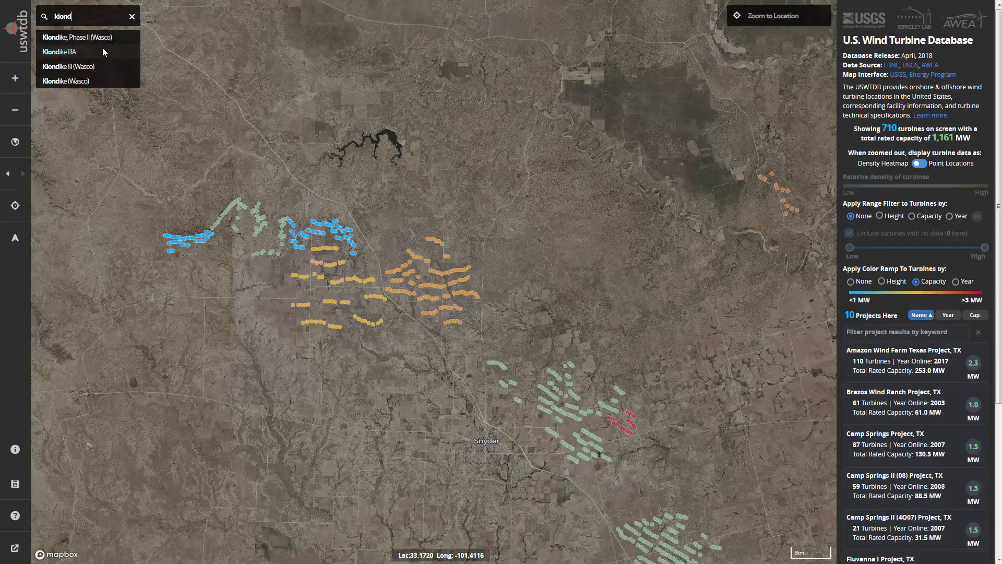
{"action": "left_click", "coordinate": [102, 49]}
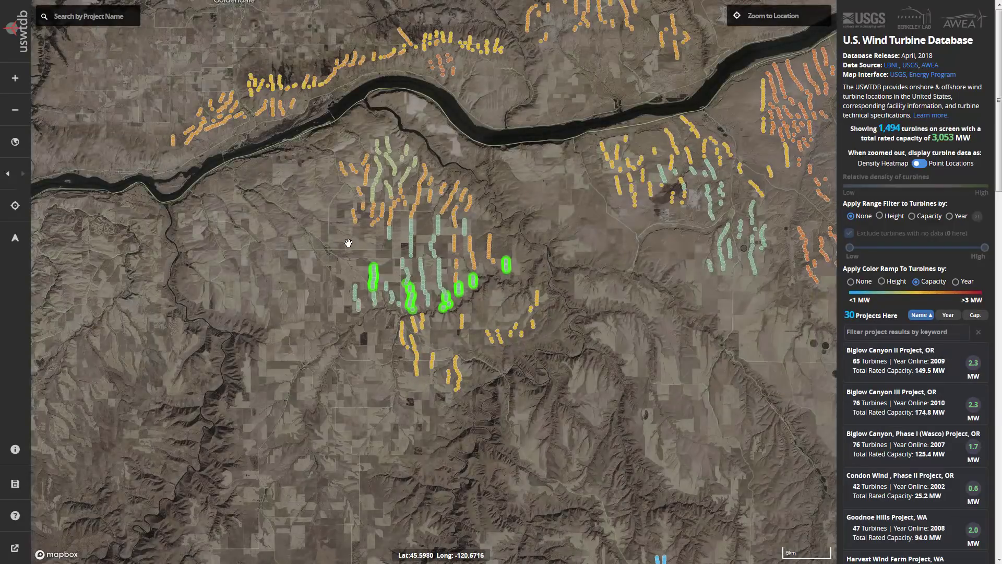
Nudge the map over the Klondike farms and sort the project list by year, capacity, year, then name
{"action": "left_click_drag", "start_coordinate": [449, 371], "coordinate": [458, 404]}
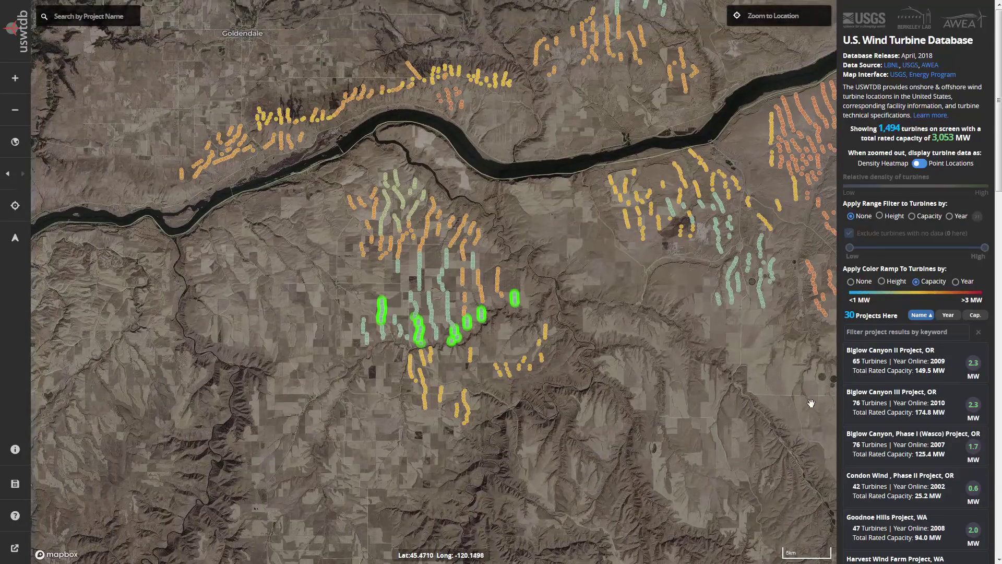
{"action": "left_click", "coordinate": [946, 316]}
{"action": "left_click", "coordinate": [973, 315]}
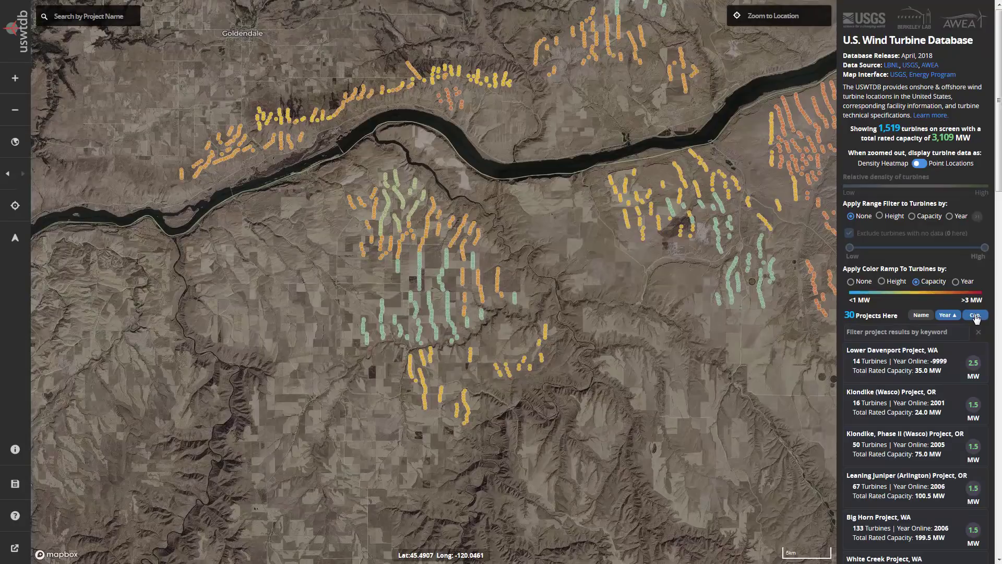
{"action": "left_click", "coordinate": [948, 316]}
{"action": "left_click", "coordinate": [920, 317]}
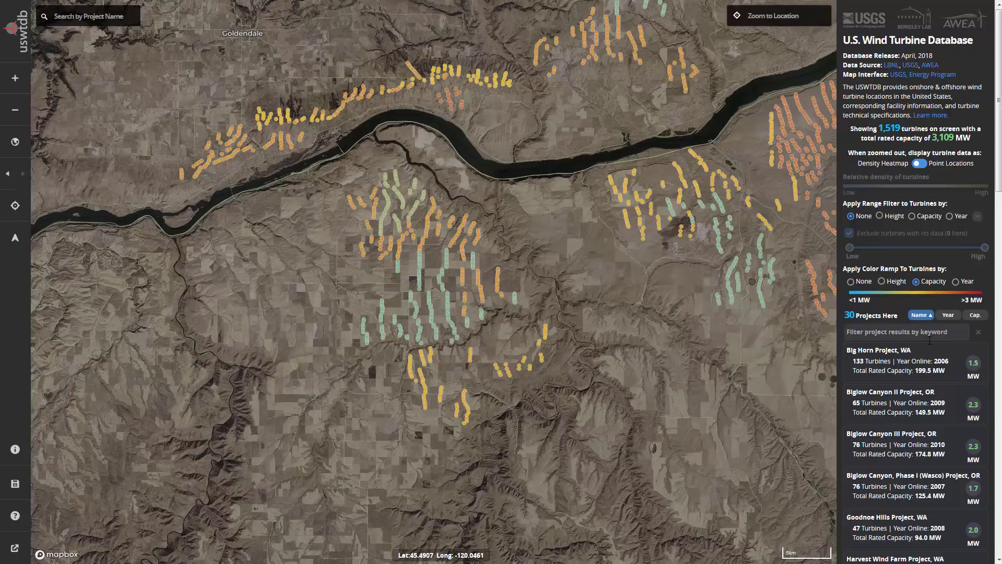
Filter the project list by 'big', clear it, then filter by 'WA' and clear it again
{"action": "type", "text": "big"}
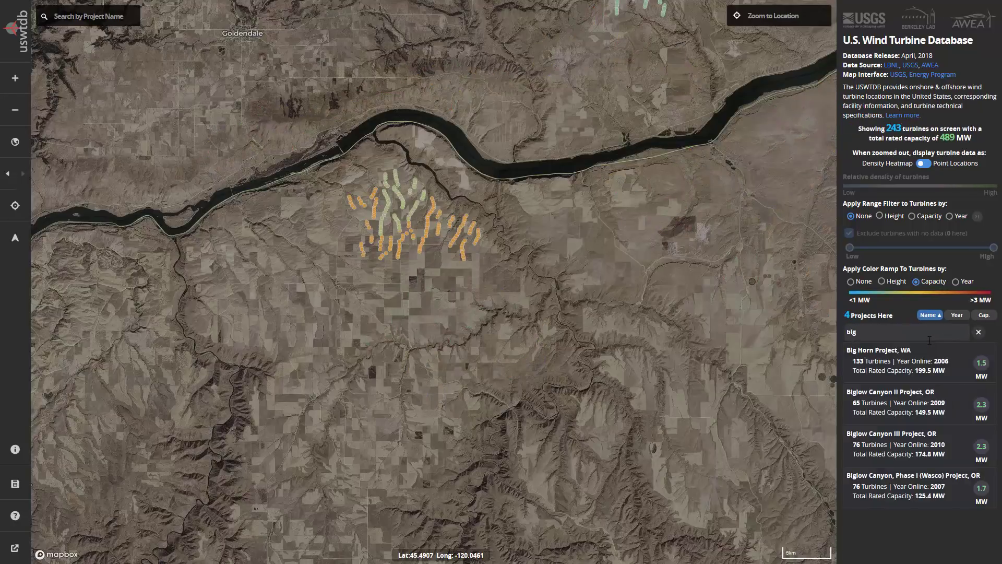
{"action": "left_click", "coordinate": [977, 333]}
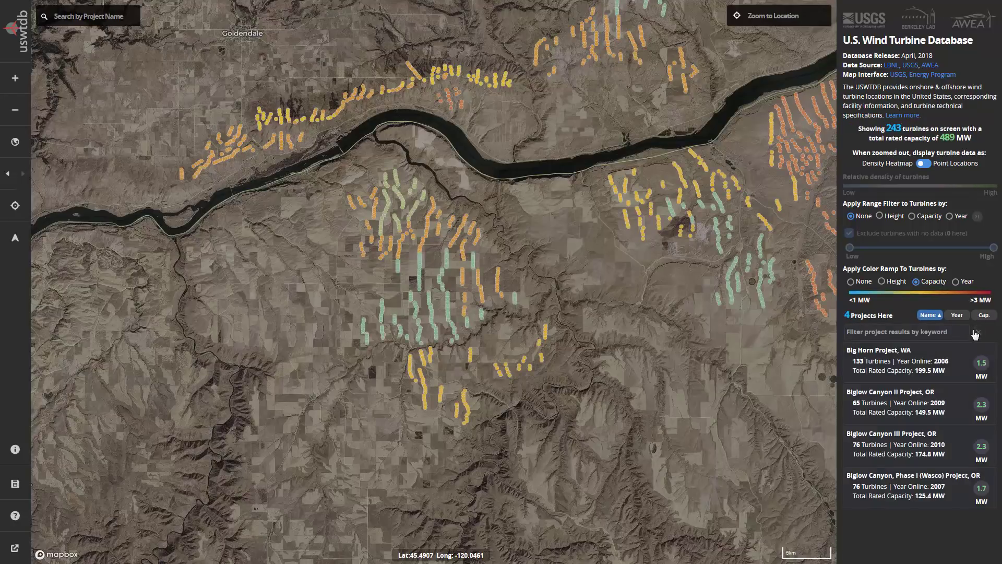
{"action": "type", "text": "WA"}
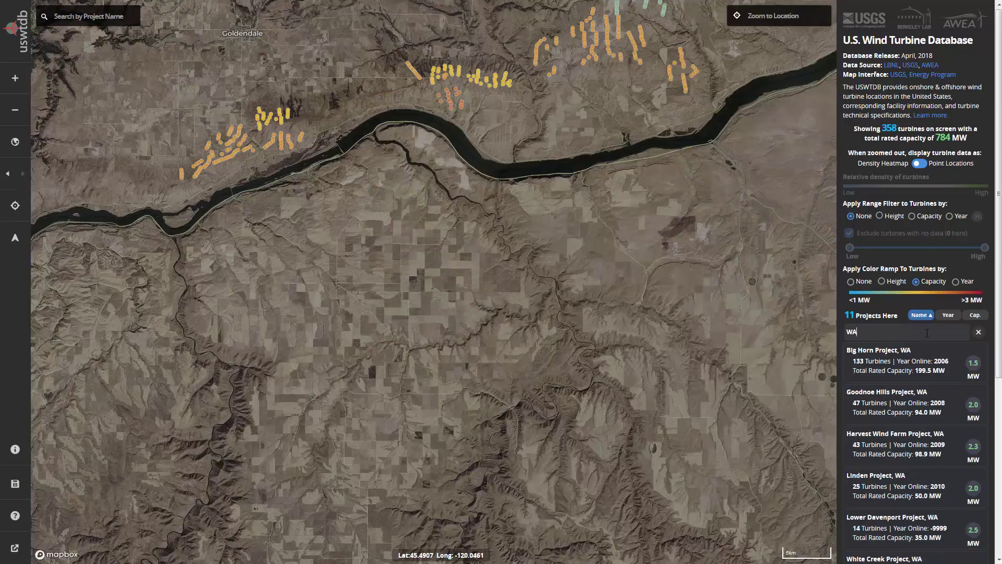
{"action": "left_click", "coordinate": [978, 335]}
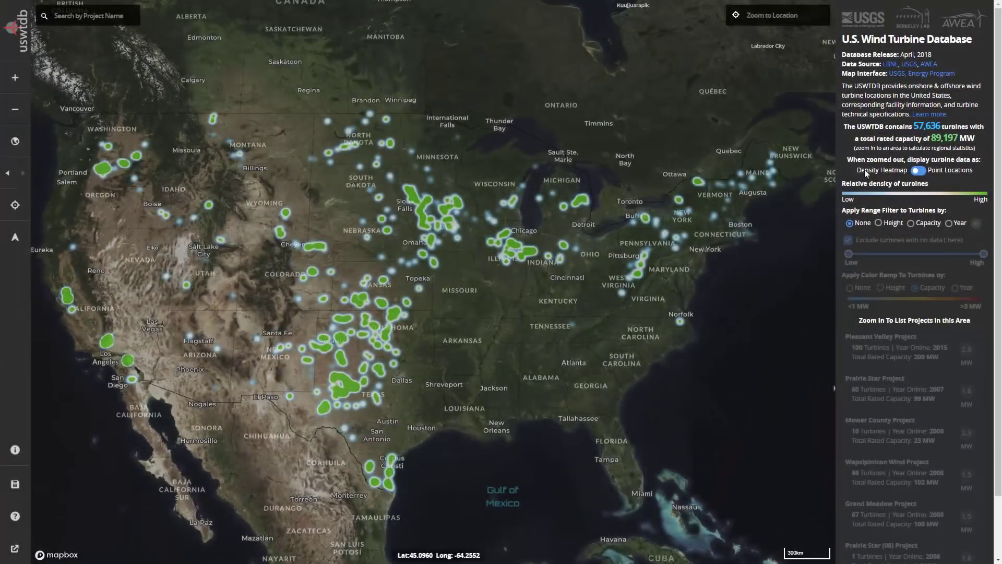
Show nationwide turbine points and try Year, Height, None and Capacity colour ramps, ending on None
{"action": "left_click", "coordinate": [918, 171]}
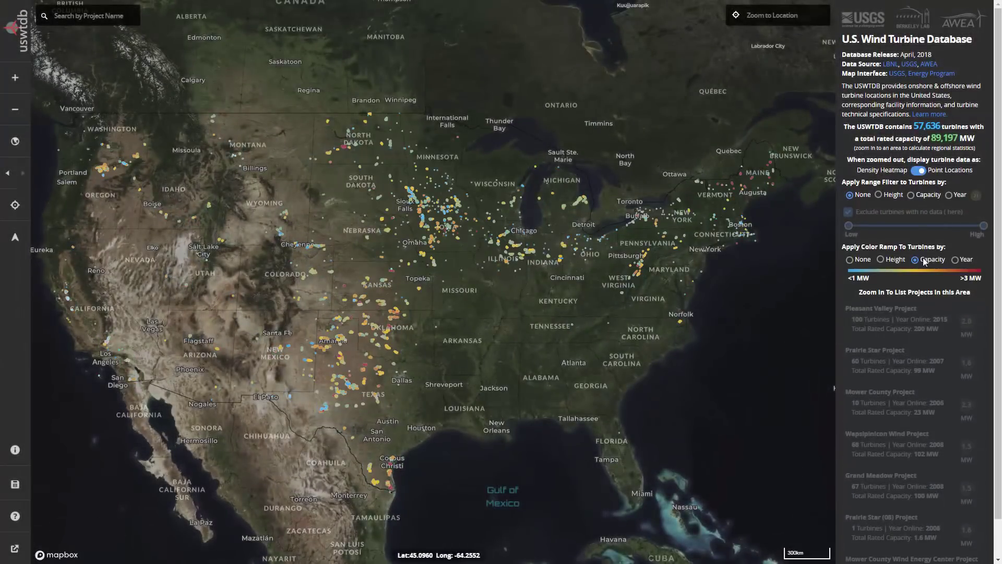
{"action": "left_click", "coordinate": [956, 260]}
{"action": "left_click", "coordinate": [893, 259]}
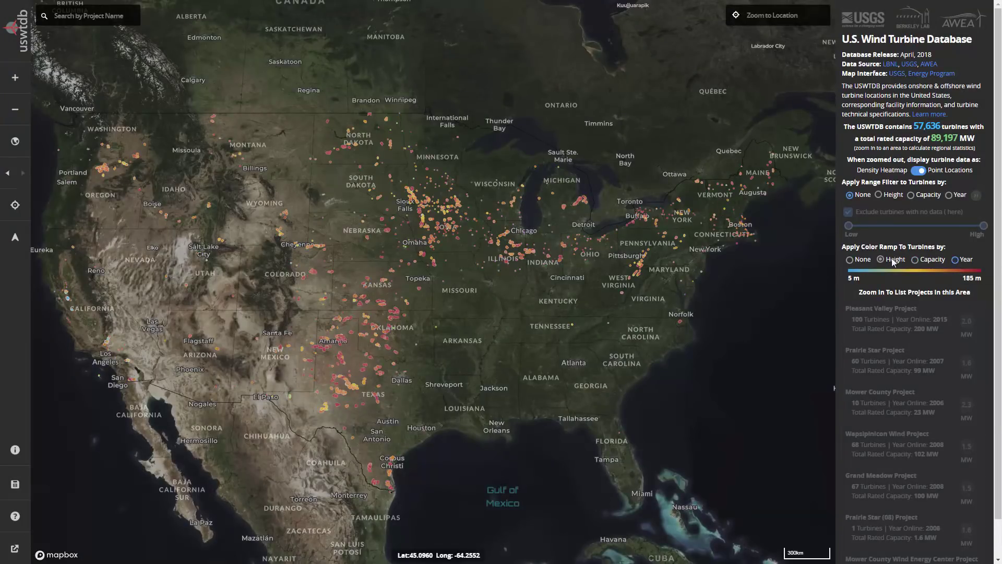
{"action": "left_click", "coordinate": [855, 263]}
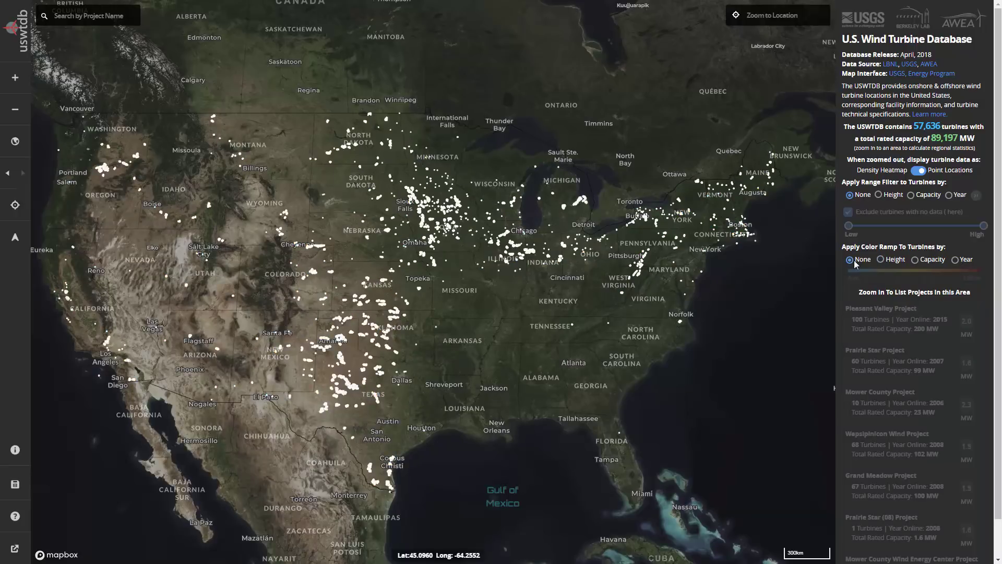
{"action": "left_click", "coordinate": [915, 260]}
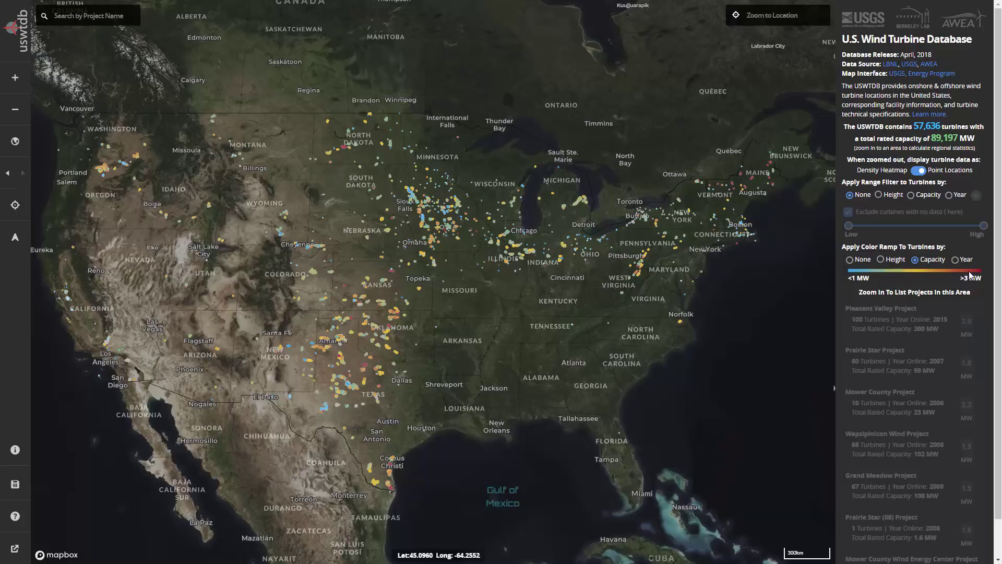
{"action": "left_click", "coordinate": [859, 263]}
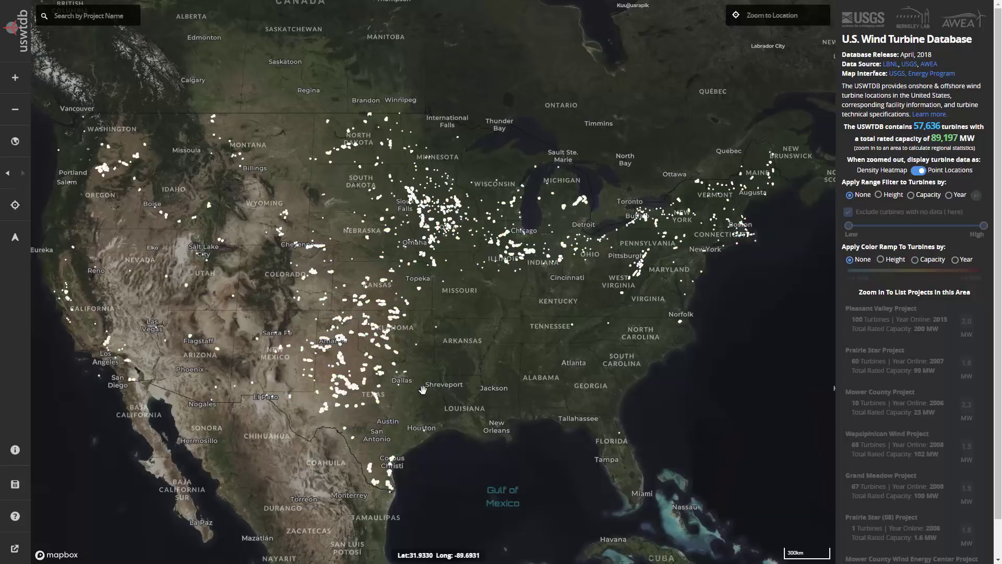
Zoom in on the Tehachapi turbine cluster in California, showing 39 projects and 3,859 turbines
{"action": "scroll", "coordinate": [121, 351], "scroll_direction": "down", "scroll_amount": 5}
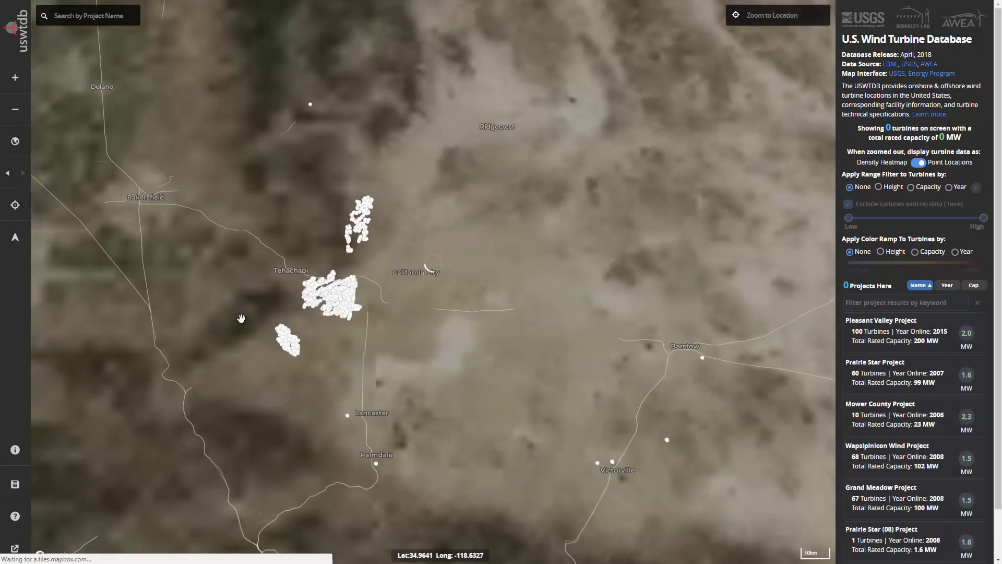
{"action": "left_click_drag", "start_coordinate": [288, 262], "coordinate": [387, 337]}
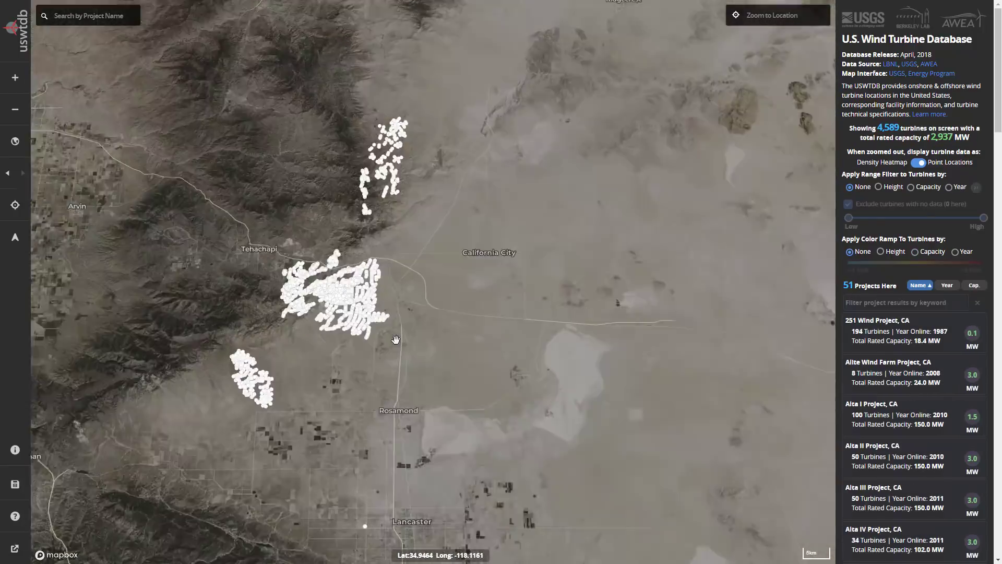
{"action": "scroll", "coordinate": [726, 253], "scroll_direction": "up", "scroll_amount": 1}
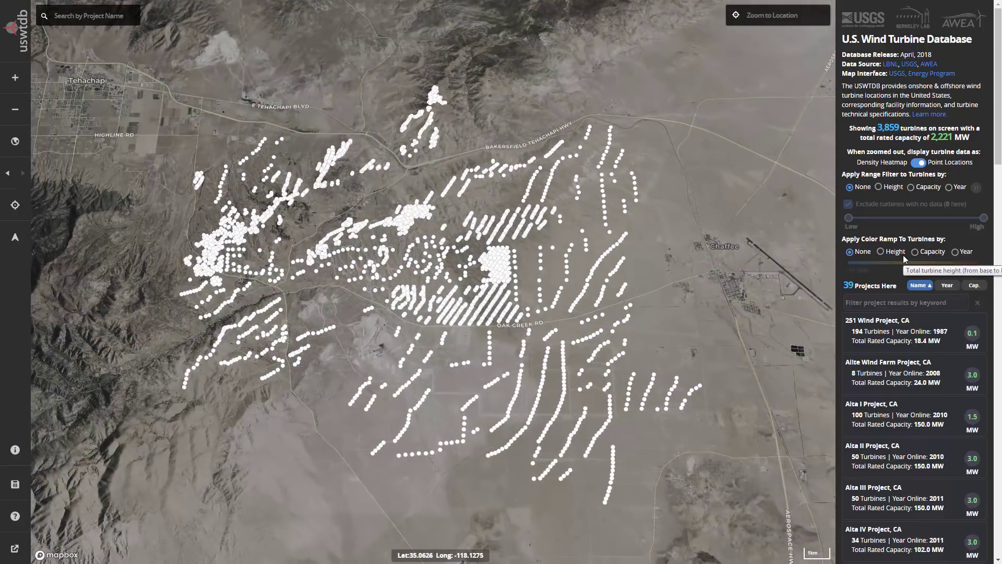
Colour the Tehachapi turbines by year online using the Year colour ramp (1980–2017)
{"action": "left_click", "coordinate": [962, 254]}
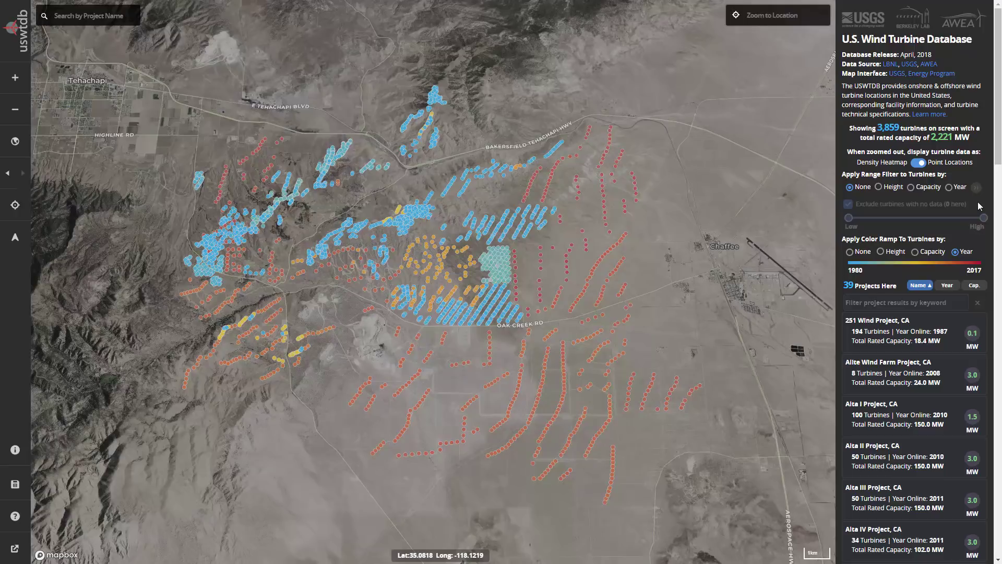
Filter Tehachapi turbines to years 2000–2010, leaving 280 turbines, and turn off the year colouring
{"action": "left_click", "coordinate": [949, 187]}
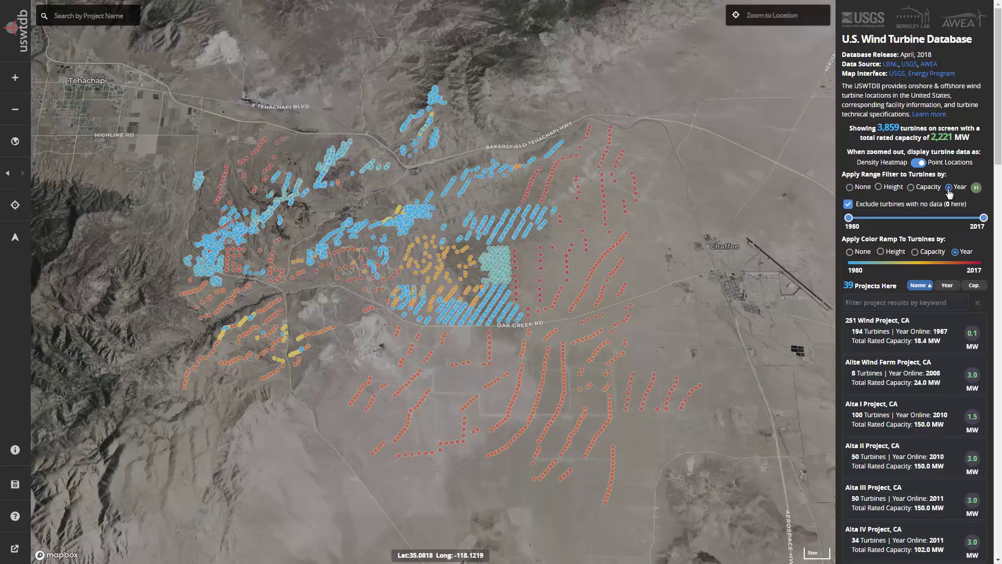
{"action": "left_click_drag", "start_coordinate": [850, 222], "coordinate": [924, 223]}
{"action": "left_click_drag", "start_coordinate": [986, 221], "coordinate": [960, 223]}
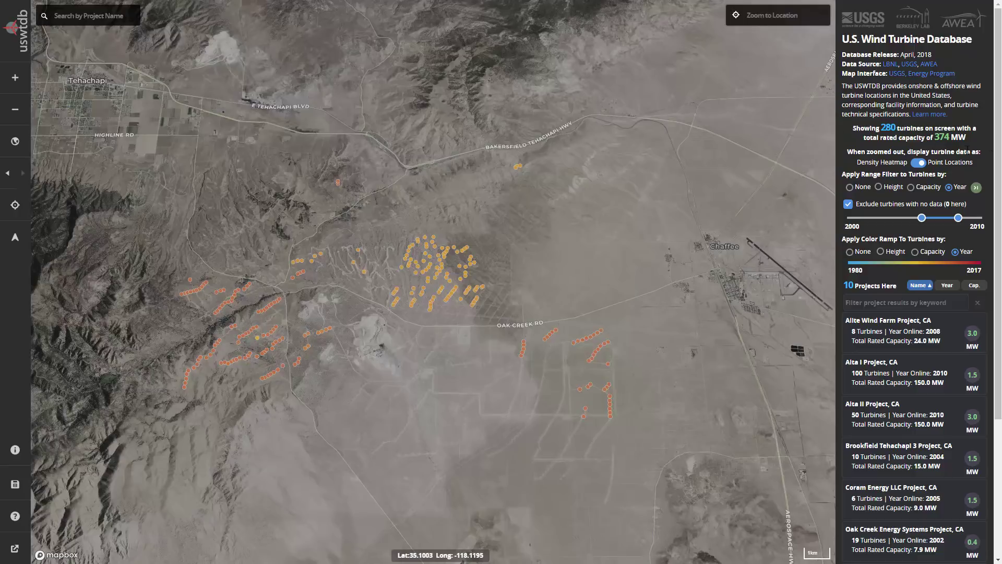
{"action": "left_click", "coordinate": [851, 251]}
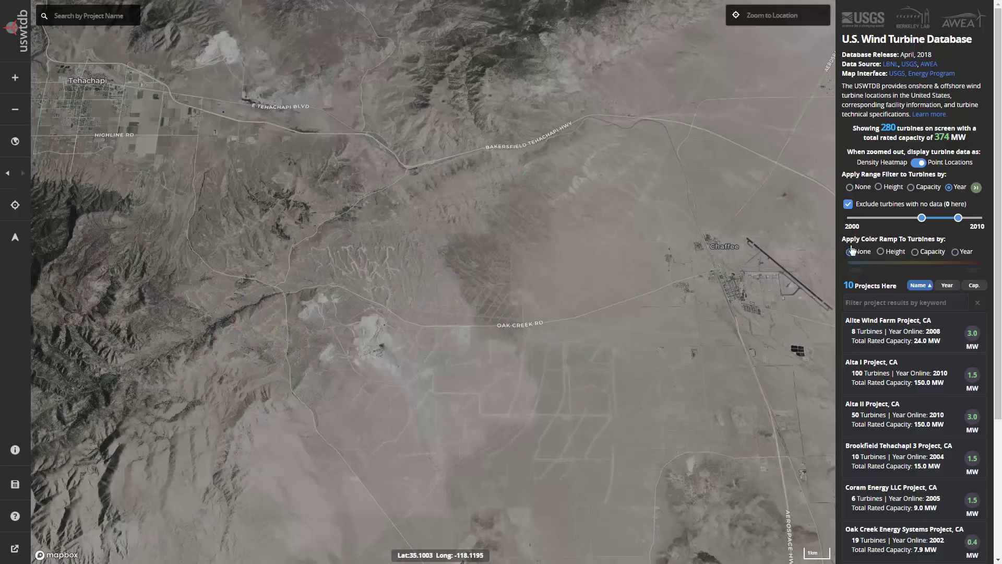
Clear the year filter, zoom back to the continental U.S., and show all 57,636 turbines as points
{"action": "left_click", "coordinate": [917, 164]}
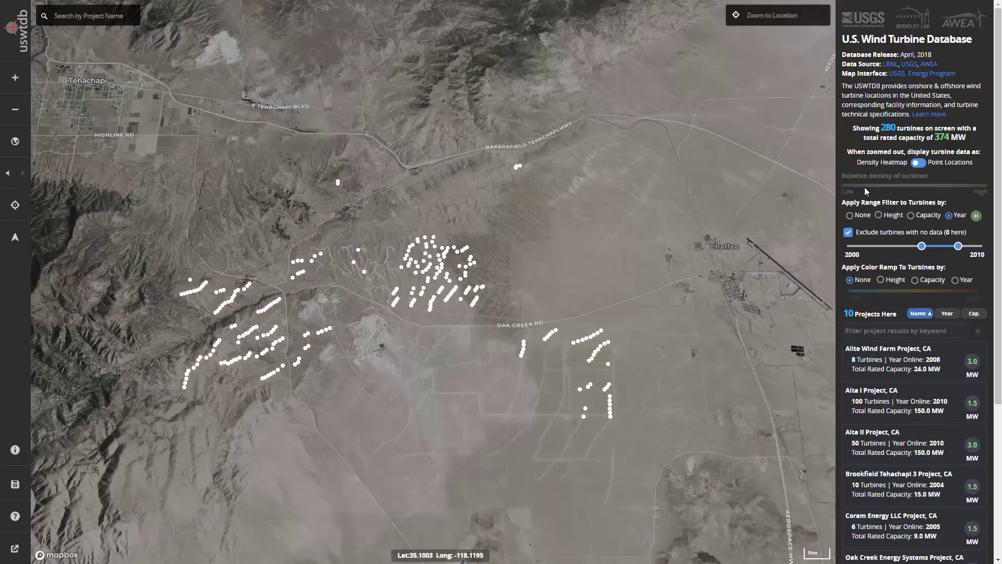
{"action": "left_click", "coordinate": [850, 215]}
{"action": "left_click", "coordinate": [9, 151]}
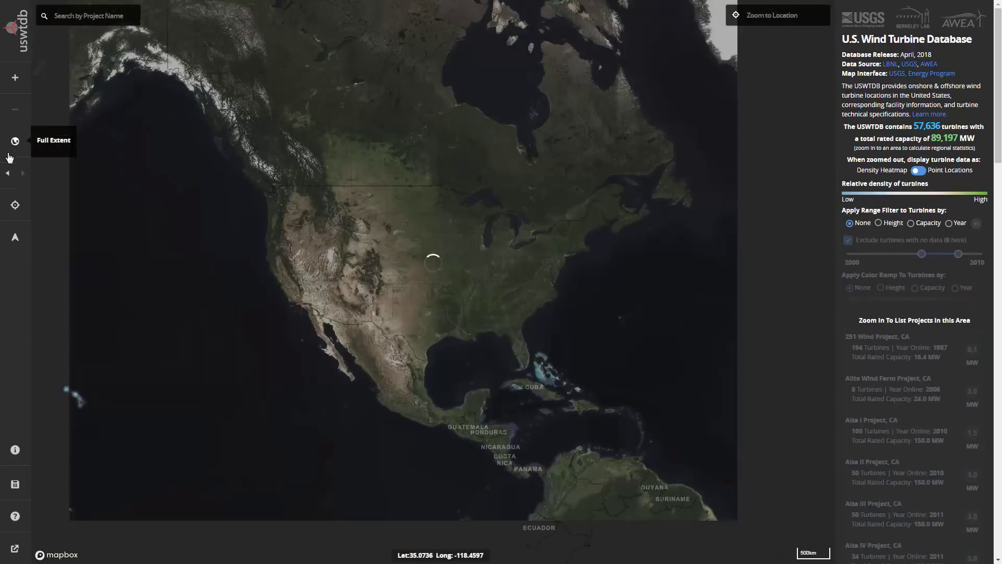
{"action": "left_click_drag", "start_coordinate": [262, 175], "coordinate": [617, 360]}
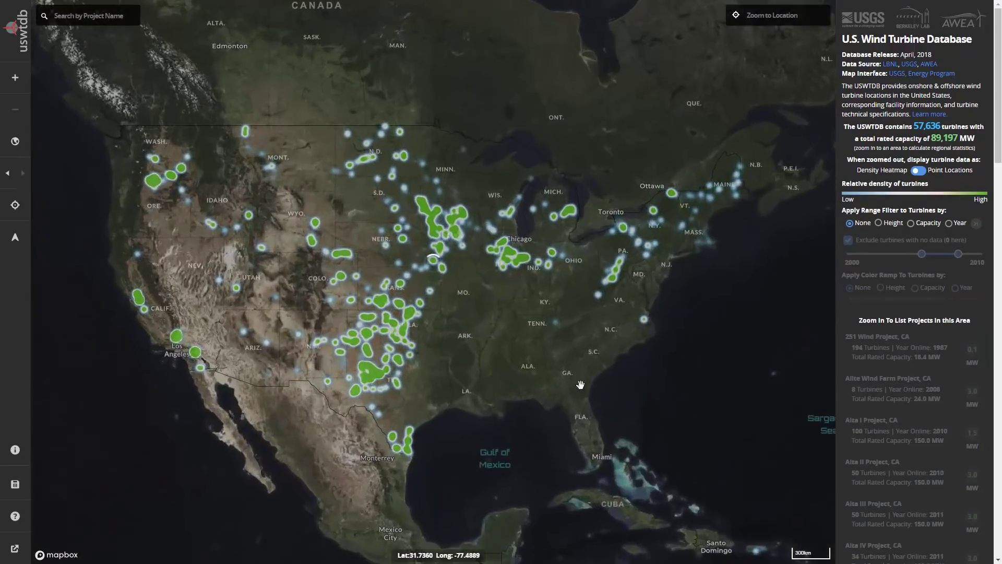
{"action": "scroll", "coordinate": [498, 365], "scroll_direction": "up", "scroll_amount": 3}
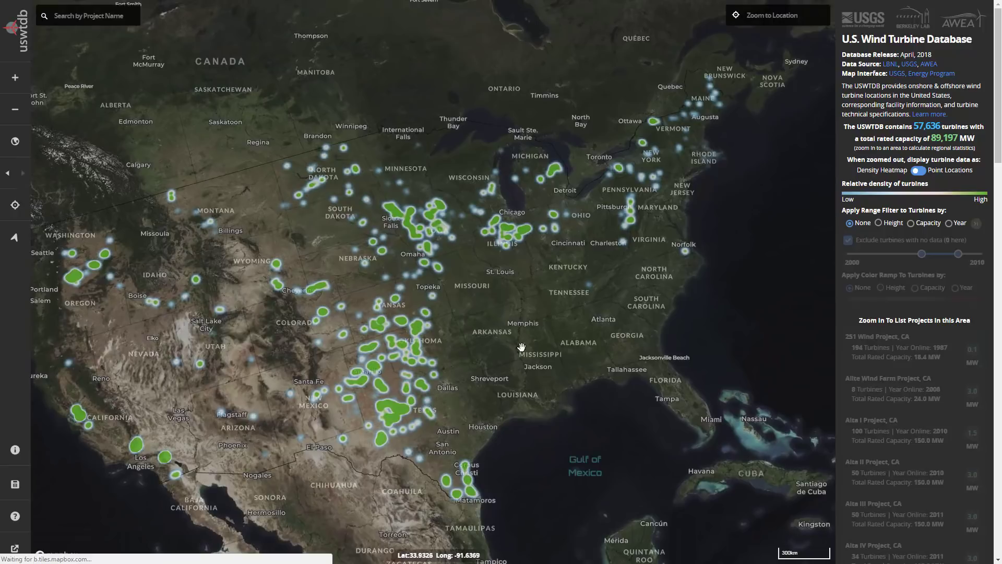
{"action": "left_click", "coordinate": [924, 178]}
Apply a year range filter, colour points by capacity, and animate turbines through the years
{"action": "left_click", "coordinate": [949, 195]}
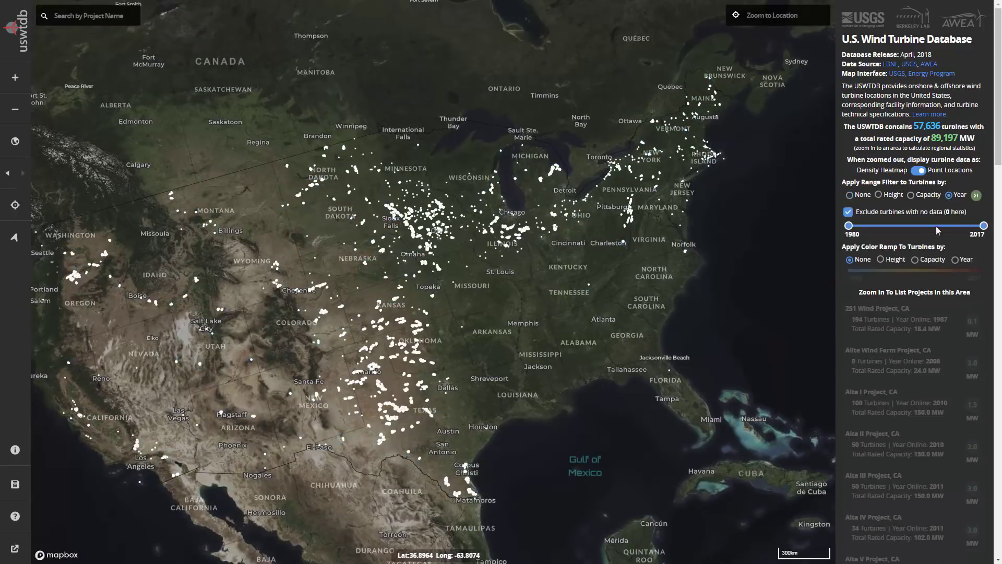
{"action": "left_click", "coordinate": [915, 261]}
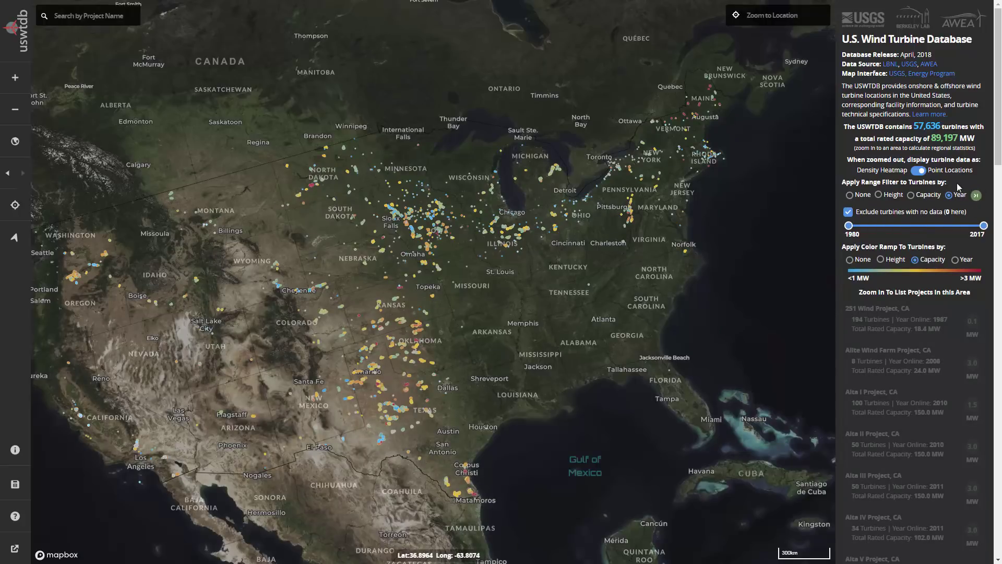
{"action": "left_click", "coordinate": [976, 196]}
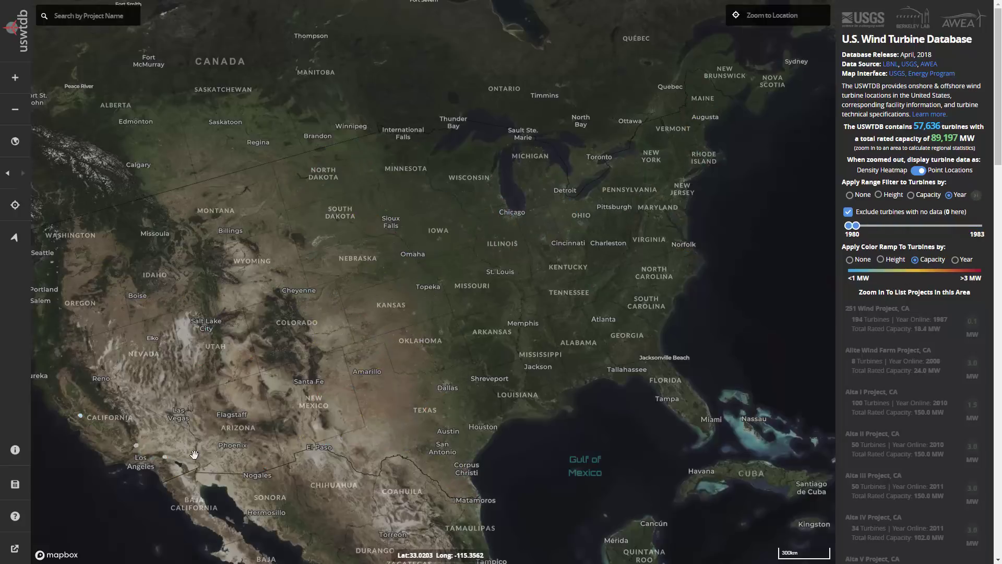